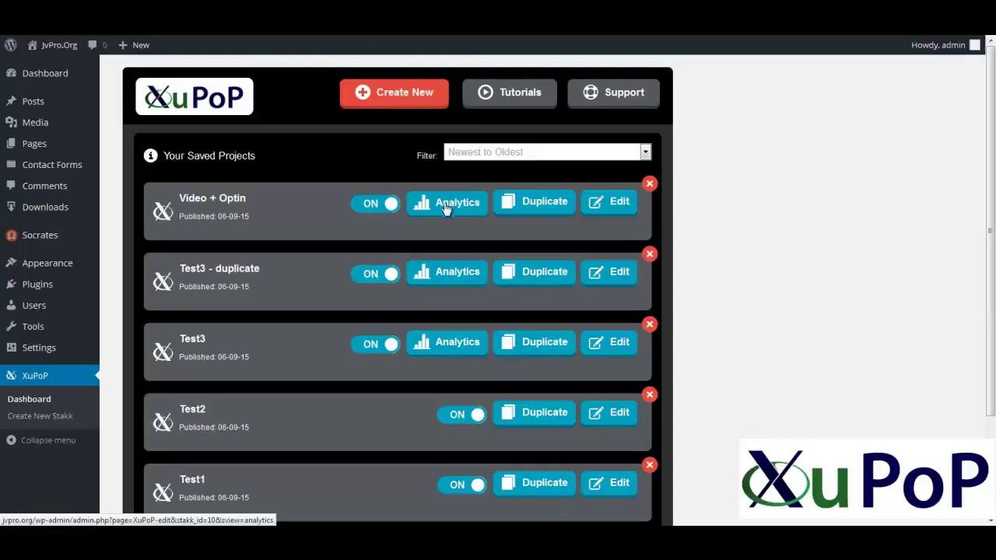
Toggle the Video + Optin project off and back on.
{"action": "left_click", "coordinate": [377, 206]}
{"action": "left_click", "coordinate": [378, 206]}
{"action": "left_click", "coordinate": [374, 208]}
{"action": "left_click", "coordinate": [382, 208]}
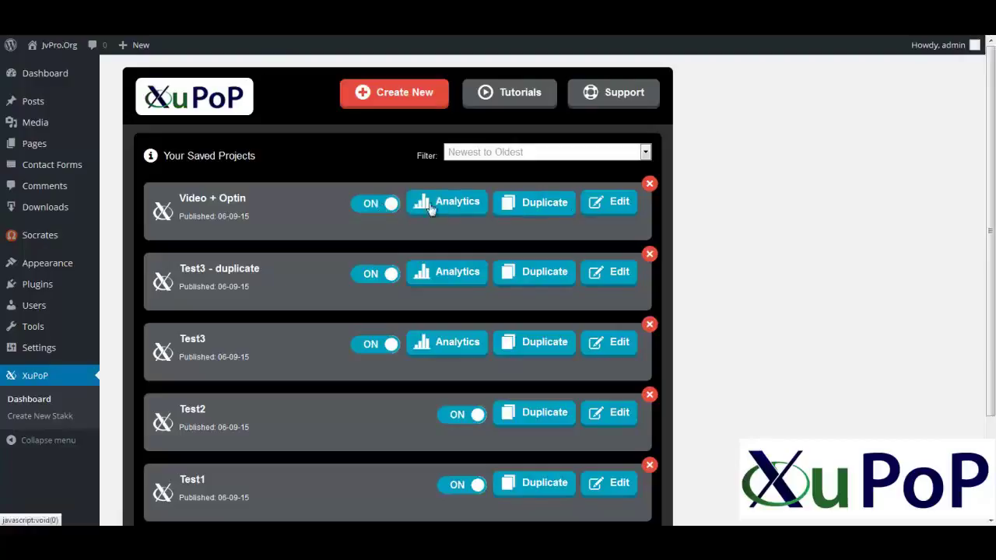
Duplicate the Video + Optin project and open the copy for editing.
{"action": "left_click", "coordinate": [541, 204]}
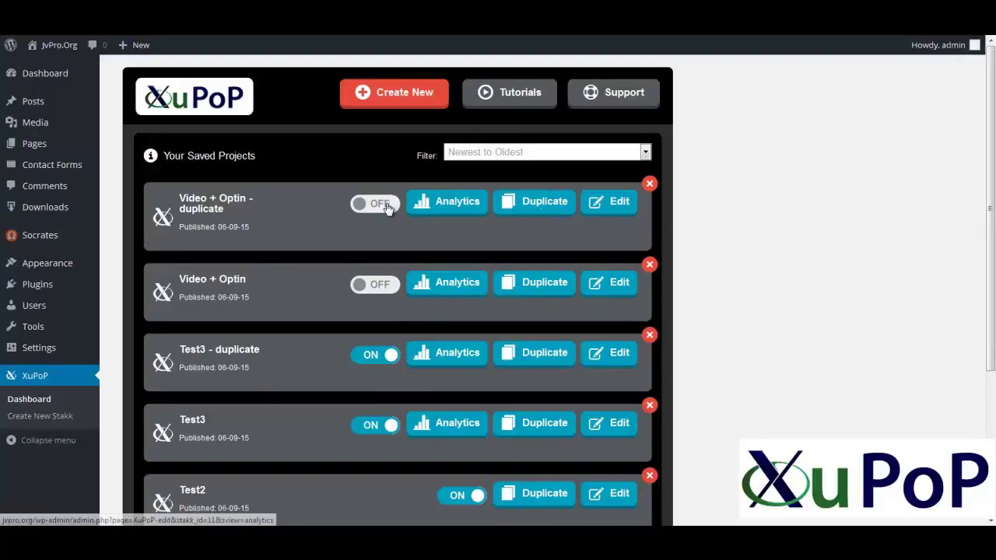
{"action": "left_click", "coordinate": [620, 204]}
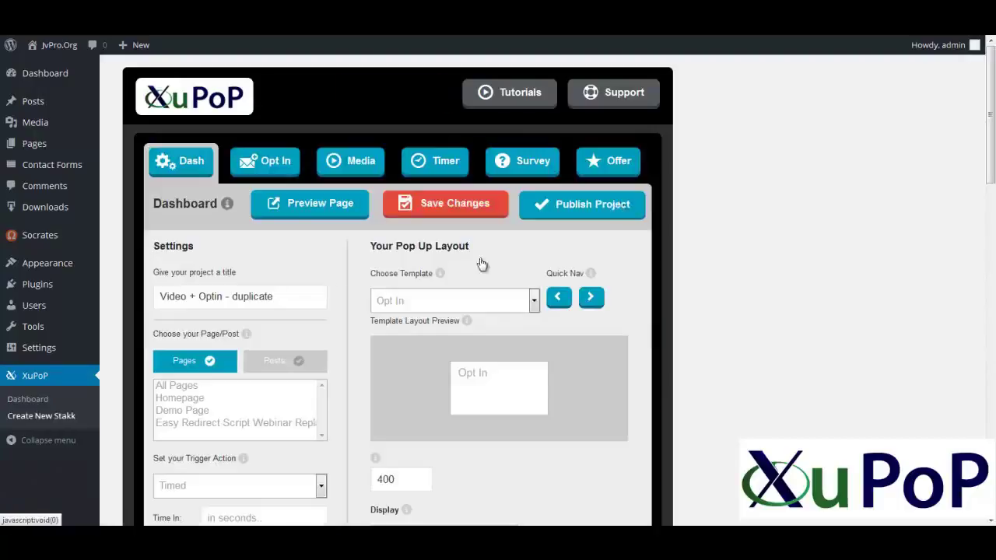
Retitle the project Test and choose the Media + Opt In + Timer template for the pop-up layout.
{"action": "left_click_drag", "start_coordinate": [285, 295], "coordinate": [104, 297]}
{"action": "type", "text": "Test"}
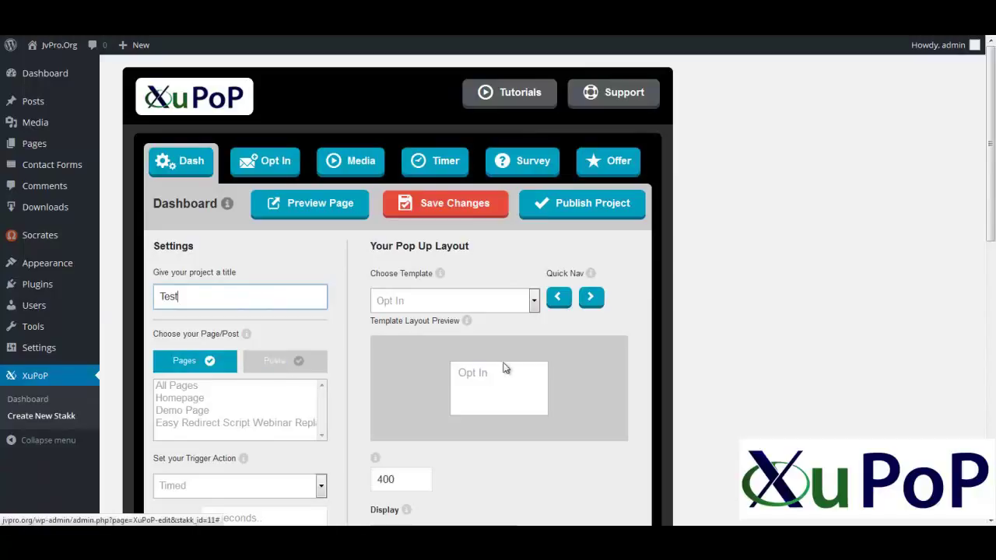
{"action": "left_click", "coordinate": [534, 301]}
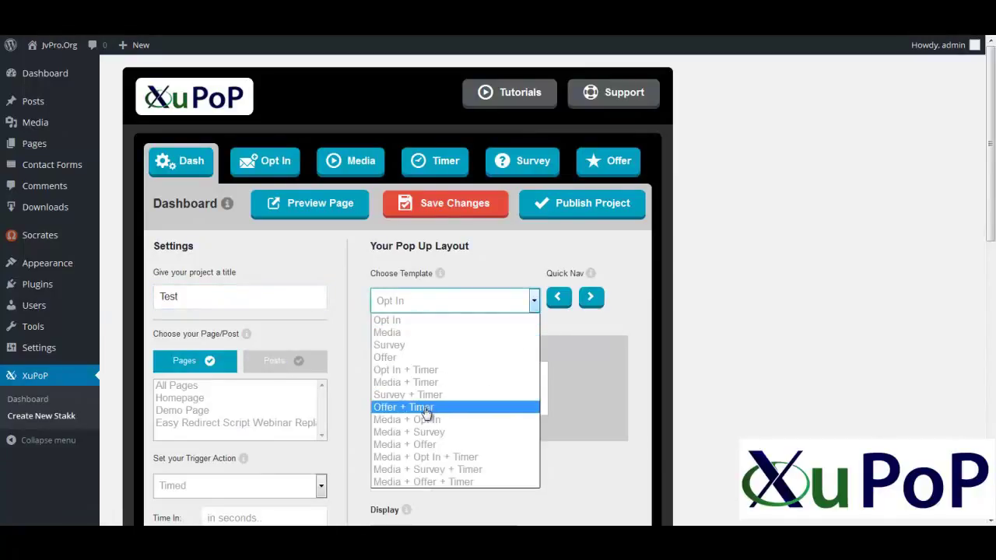
{"action": "left_click", "coordinate": [416, 461]}
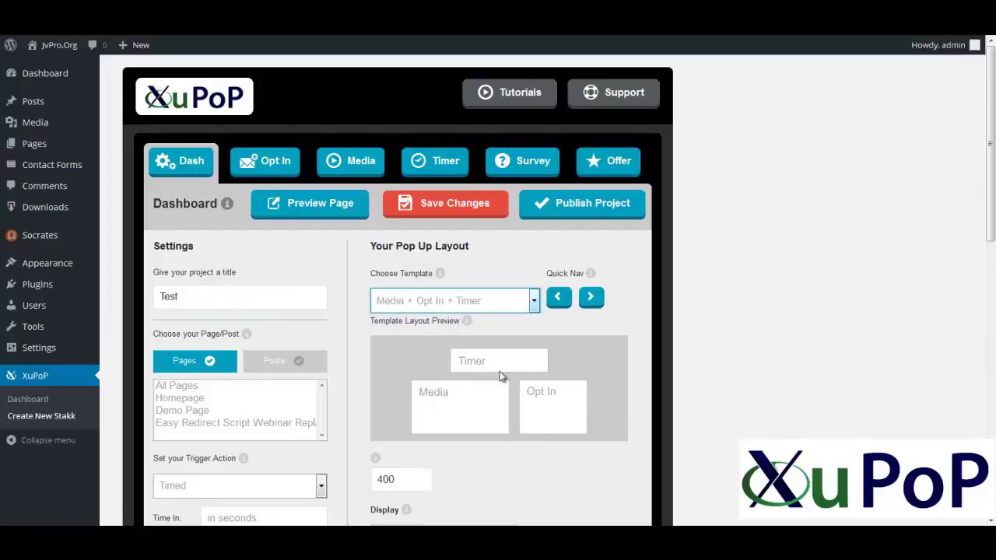
Keep the trigger action on Timed and set its Time In to 2 seconds.
{"action": "scroll", "coordinate": [499, 373], "scroll_direction": "down", "scroll_amount": 3}
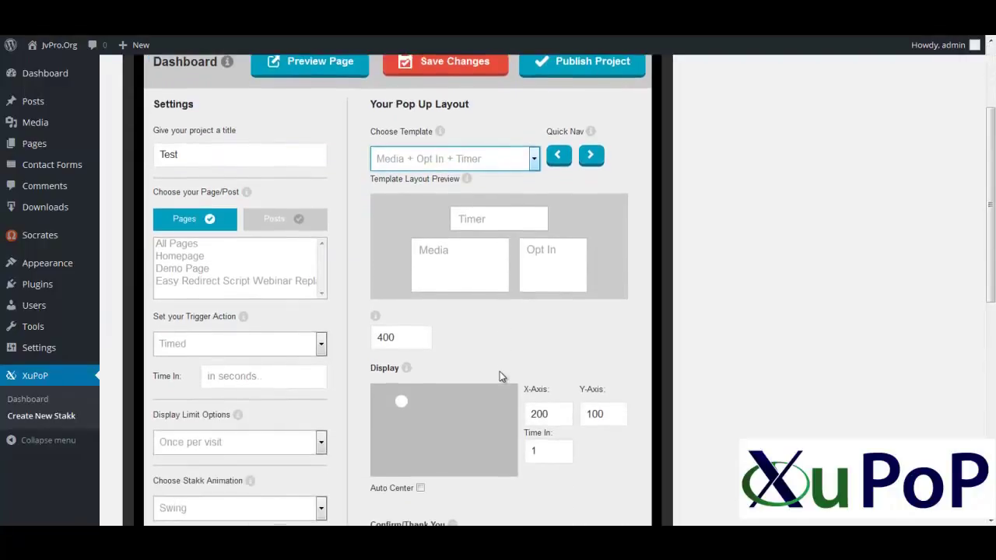
{"action": "left_click", "coordinate": [274, 347]}
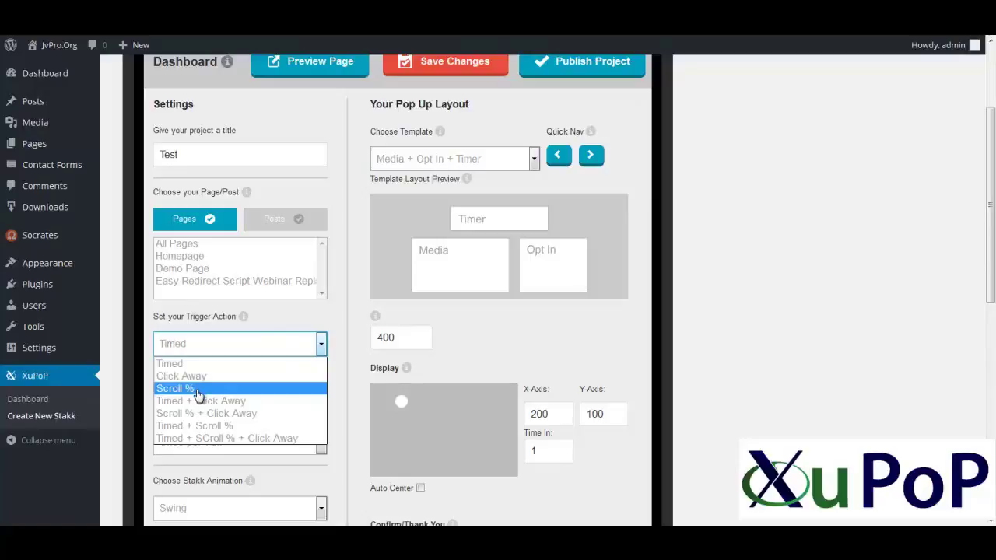
{"action": "left_click", "coordinate": [199, 349]}
{"action": "left_click", "coordinate": [232, 378]}
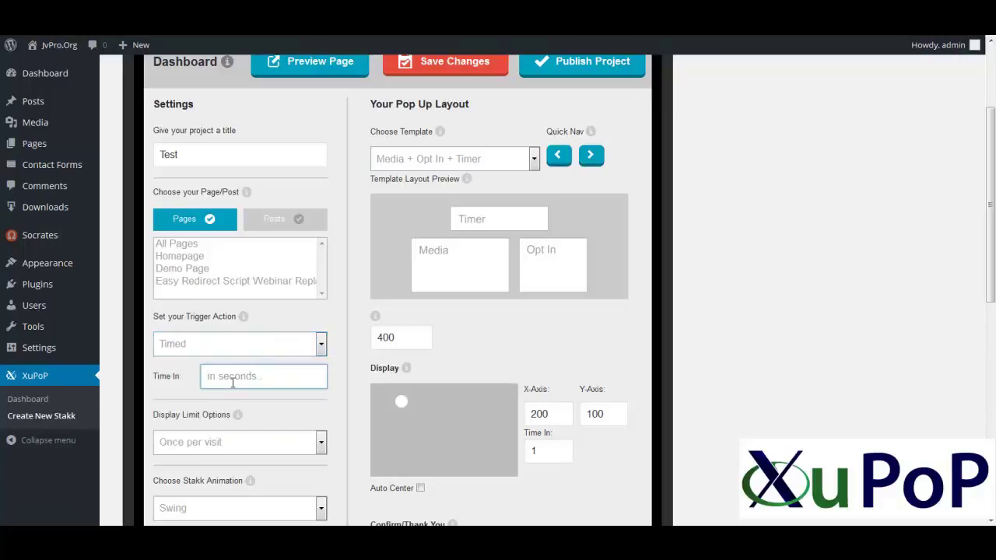
{"action": "type", "text": "2"}
{"action": "key", "text": "Tab"}
Keep the display limit at Once per visit and choose Swing as the Stakk animation.
{"action": "scroll", "coordinate": [265, 350], "scroll_direction": "down", "scroll_amount": 2}
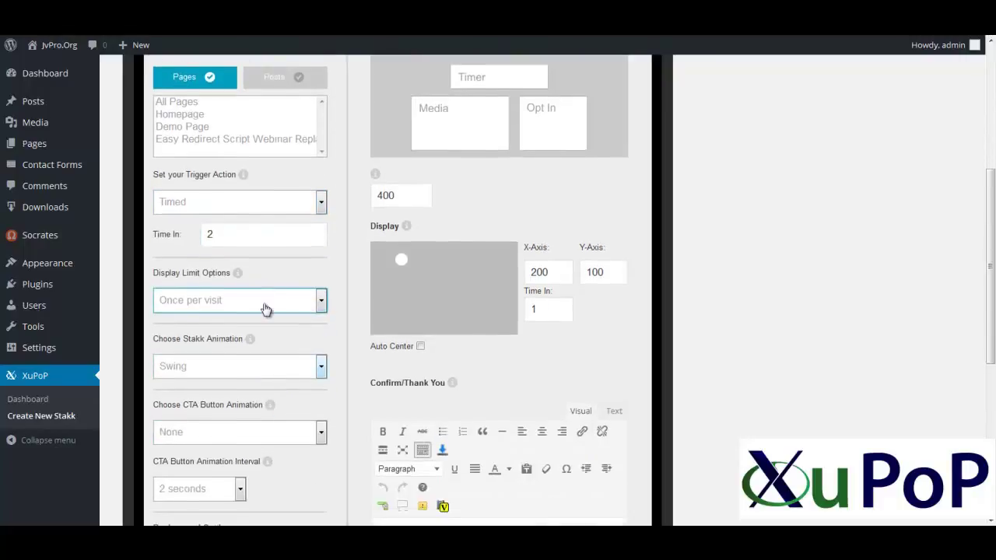
{"action": "left_click", "coordinate": [266, 308]}
{"action": "left_click", "coordinate": [231, 316]}
{"action": "left_click", "coordinate": [210, 368]}
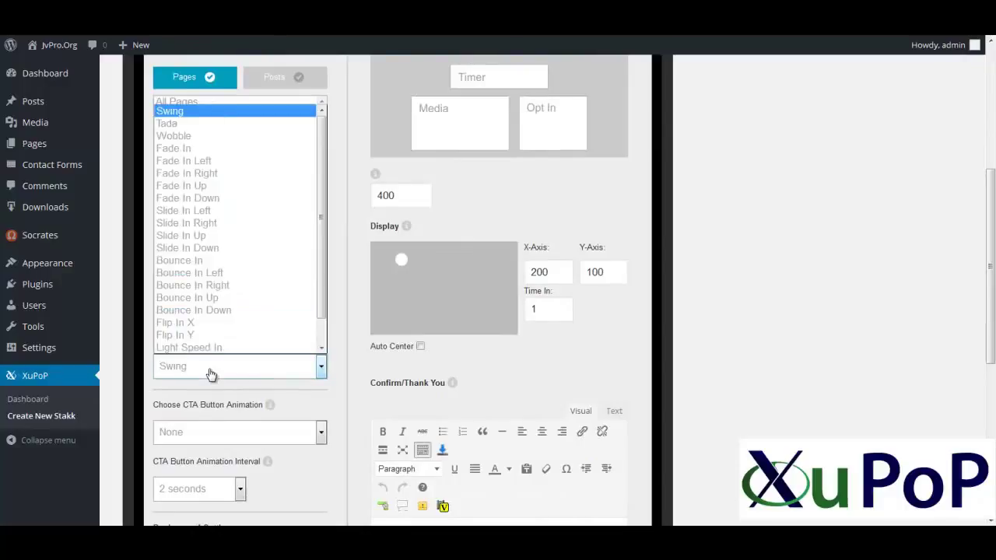
{"action": "left_click", "coordinate": [191, 112]}
Look at the Video background option and switch the background type to Image.
{"action": "scroll", "coordinate": [216, 296], "scroll_direction": "down", "scroll_amount": 2}
{"action": "scroll", "coordinate": [212, 360], "scroll_direction": "down", "scroll_amount": 1}
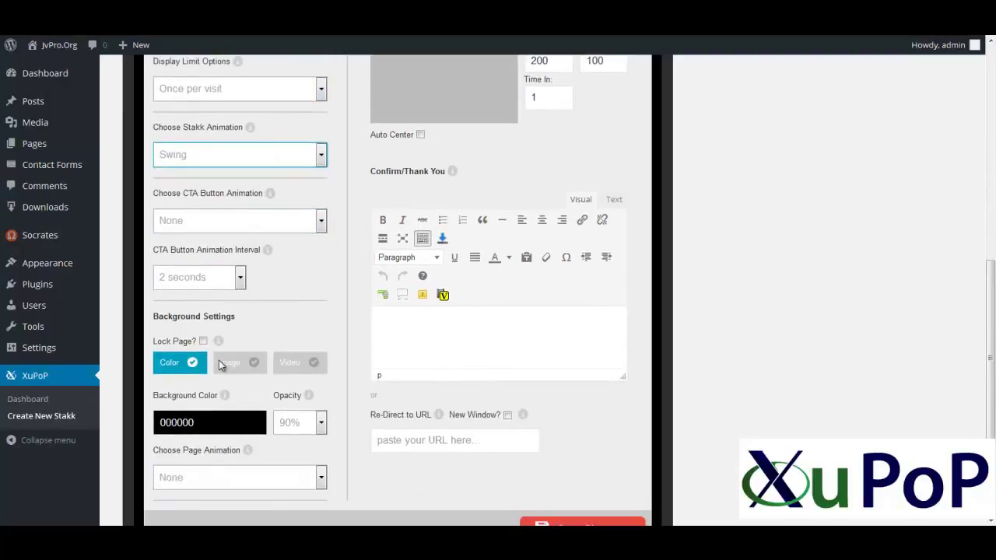
{"action": "left_click", "coordinate": [290, 363]}
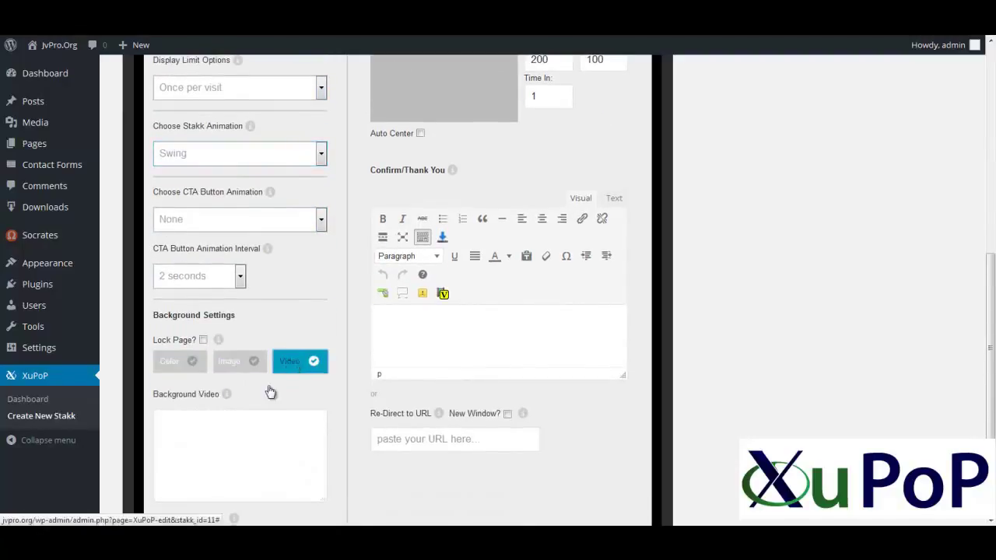
{"action": "left_click", "coordinate": [222, 446]}
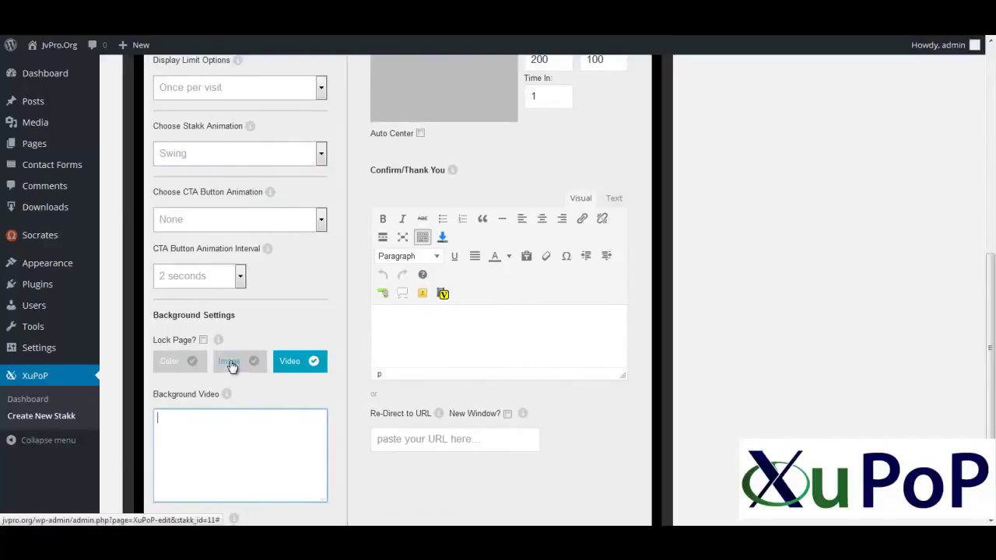
{"action": "scroll", "coordinate": [238, 397], "scroll_direction": "down", "scroll_amount": 2}
{"action": "left_click", "coordinate": [219, 447]}
{"action": "left_click", "coordinate": [219, 459]}
{"action": "left_click", "coordinate": [233, 295]}
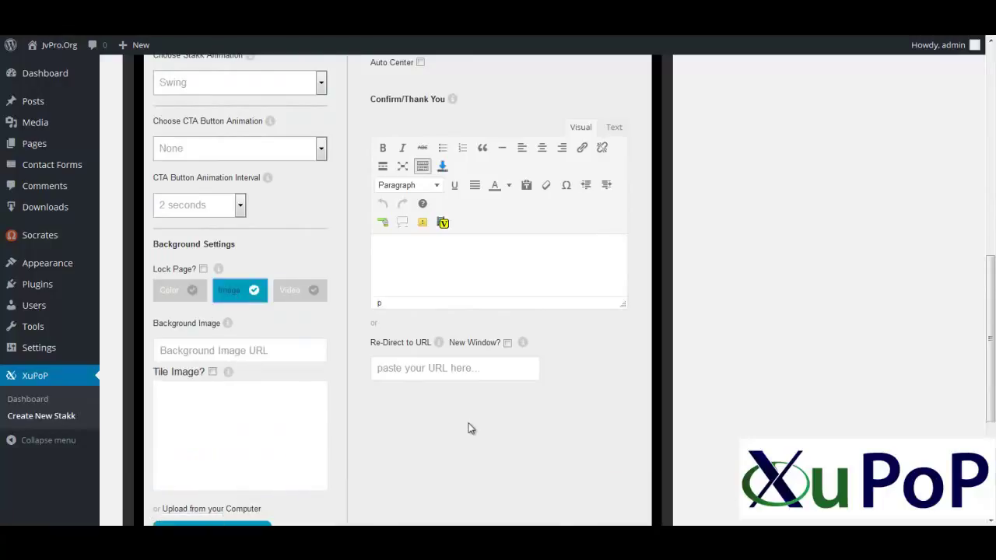
{"action": "scroll", "coordinate": [469, 424], "scroll_direction": "up", "scroll_amount": 4}
{"action": "scroll", "coordinate": [438, 428], "scroll_direction": "down", "scroll_amount": 4}
{"action": "left_click", "coordinate": [411, 367]}
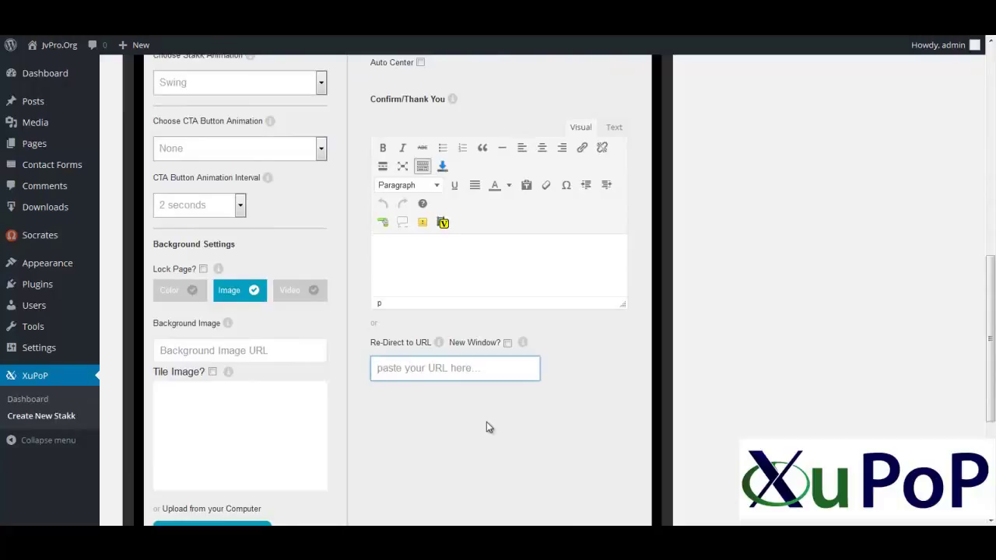
Open the email opt-in settings of the project.
{"action": "scroll", "coordinate": [488, 427], "scroll_direction": "up", "scroll_amount": 4}
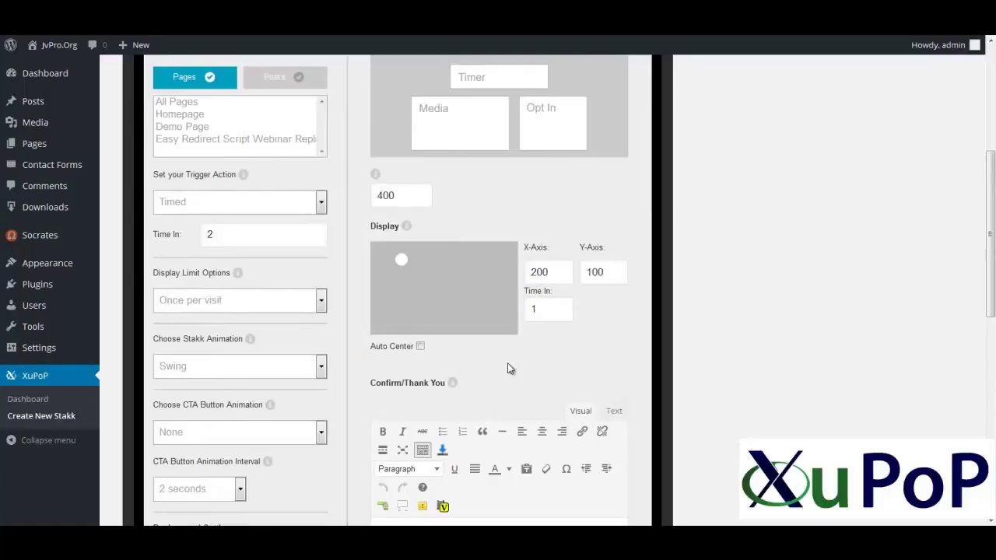
{"action": "scroll", "coordinate": [508, 369], "scroll_direction": "up", "scroll_amount": 4}
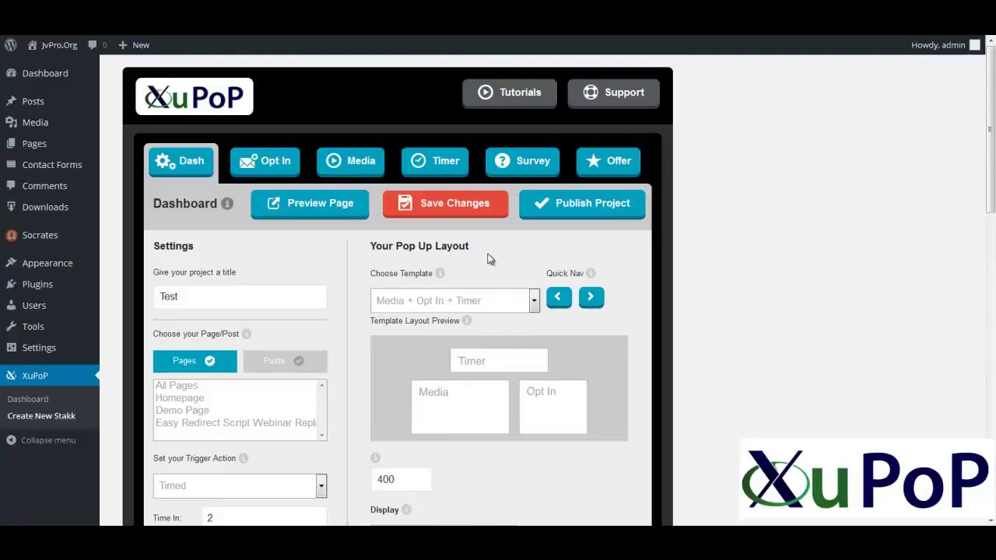
{"action": "left_click", "coordinate": [267, 168]}
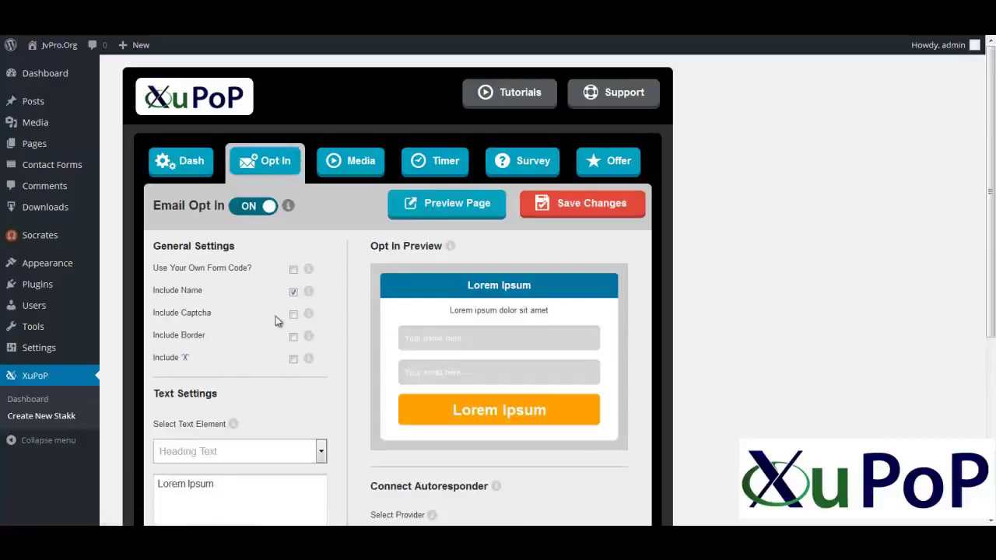
Try the own form code option, return to the built-in form and exclude the name field.
{"action": "left_click", "coordinate": [294, 270]}
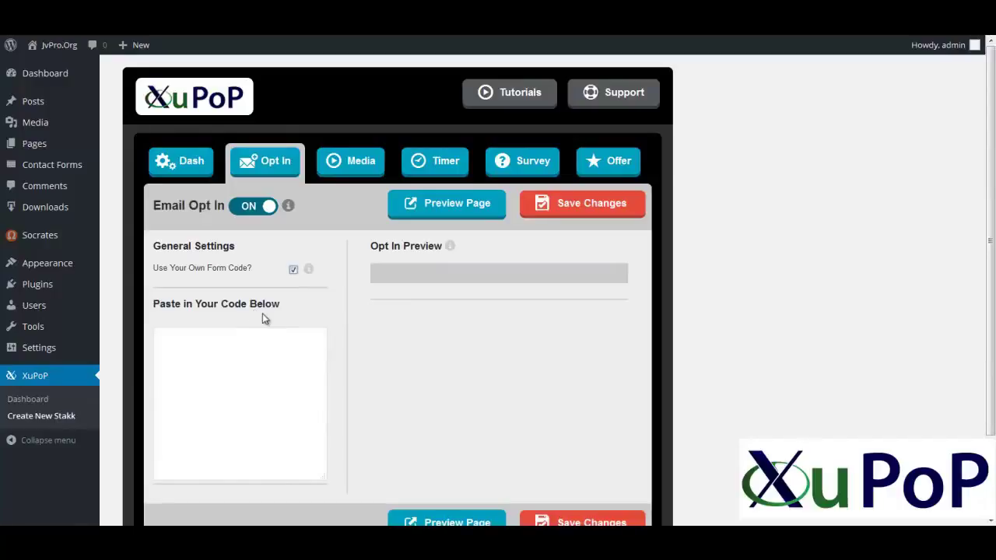
{"action": "left_click", "coordinate": [245, 345]}
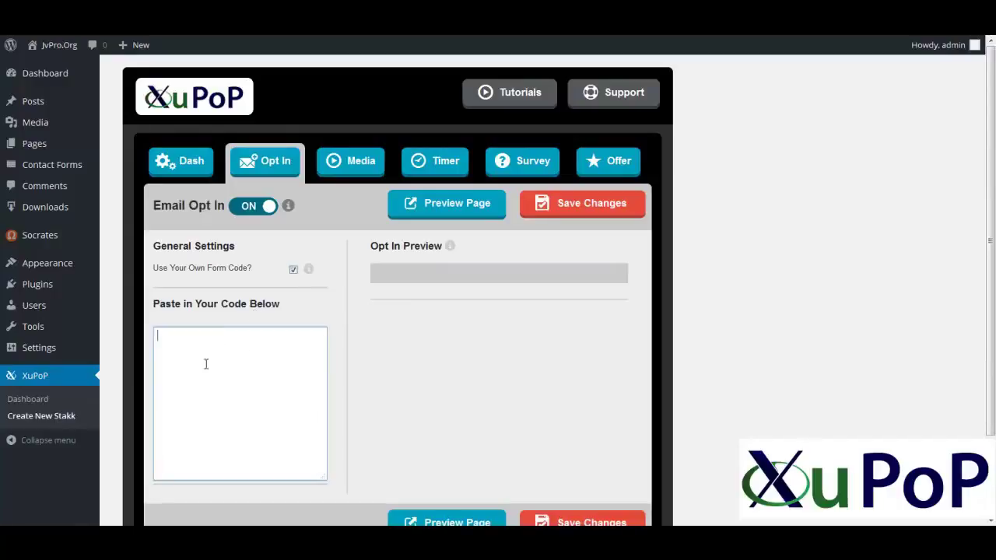
{"action": "left_click", "coordinate": [294, 270]}
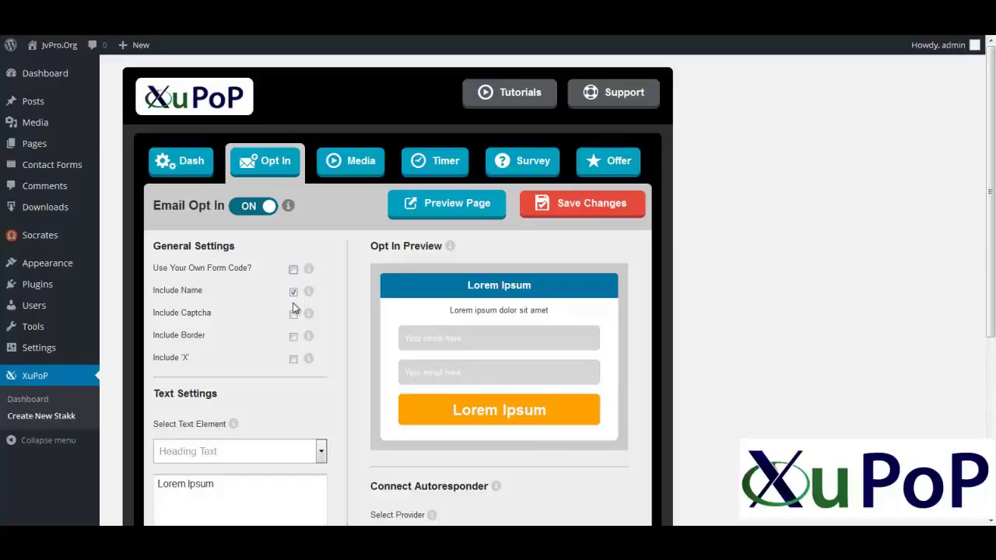
{"action": "left_click", "coordinate": [293, 294]}
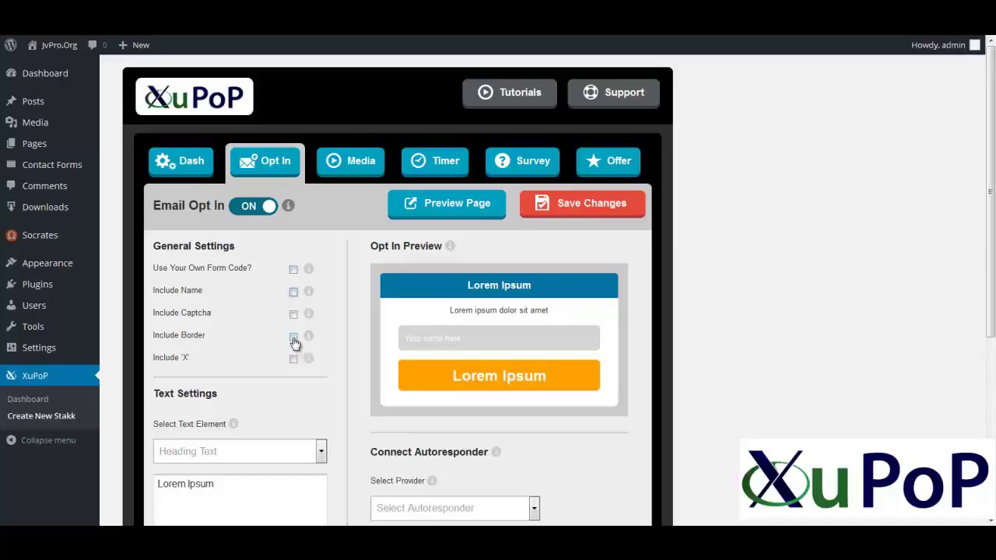
Set the autoresponder provider to GetResponse and bring up its mailing list choices.
{"action": "scroll", "coordinate": [460, 405], "scroll_direction": "down", "scroll_amount": 2}
{"action": "left_click", "coordinate": [460, 369]}
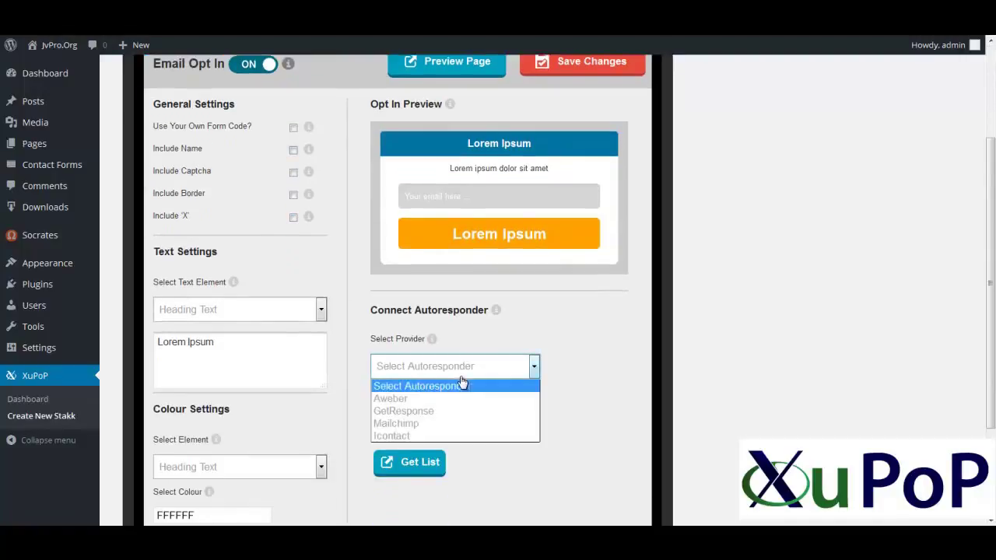
{"action": "left_click", "coordinate": [421, 399]}
{"action": "left_click", "coordinate": [466, 372]}
{"action": "left_click", "coordinate": [414, 416]}
{"action": "left_click", "coordinate": [457, 375]}
{"action": "left_click", "coordinate": [460, 378]}
{"action": "left_click", "coordinate": [481, 426]}
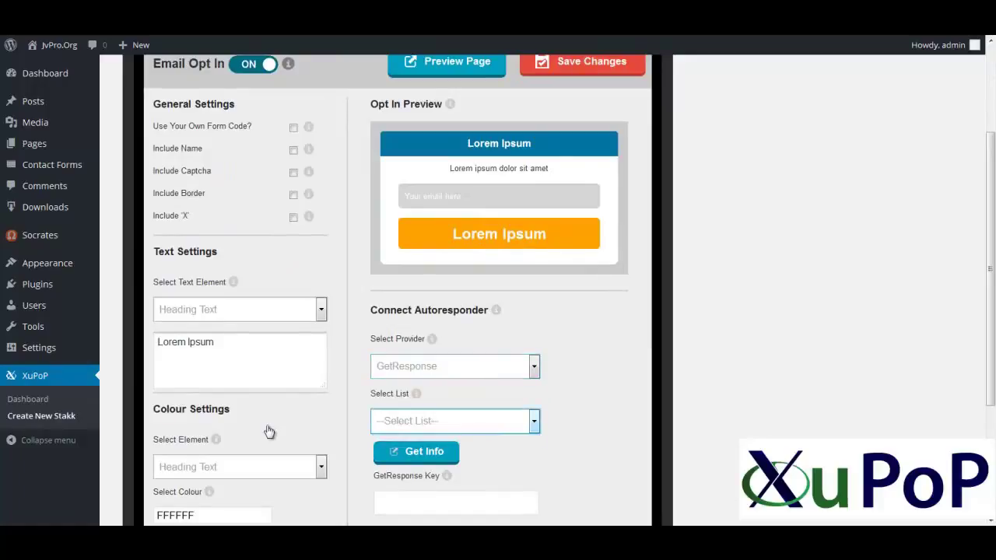
Examine the colour settings of the opt-in form's Heading Text, including the colour picker.
{"action": "scroll", "coordinate": [267, 428], "scroll_direction": "down", "scroll_amount": 3}
{"action": "left_click", "coordinate": [222, 333]}
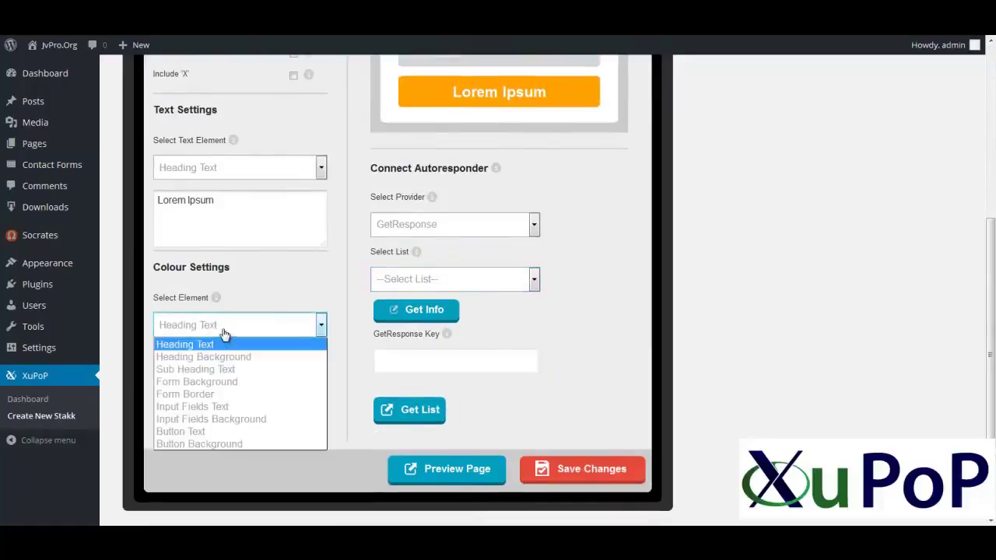
{"action": "left_click", "coordinate": [223, 344]}
{"action": "scroll", "coordinate": [228, 372], "scroll_direction": "up", "scroll_amount": 3}
{"action": "scroll", "coordinate": [235, 401], "scroll_direction": "down", "scroll_amount": 2}
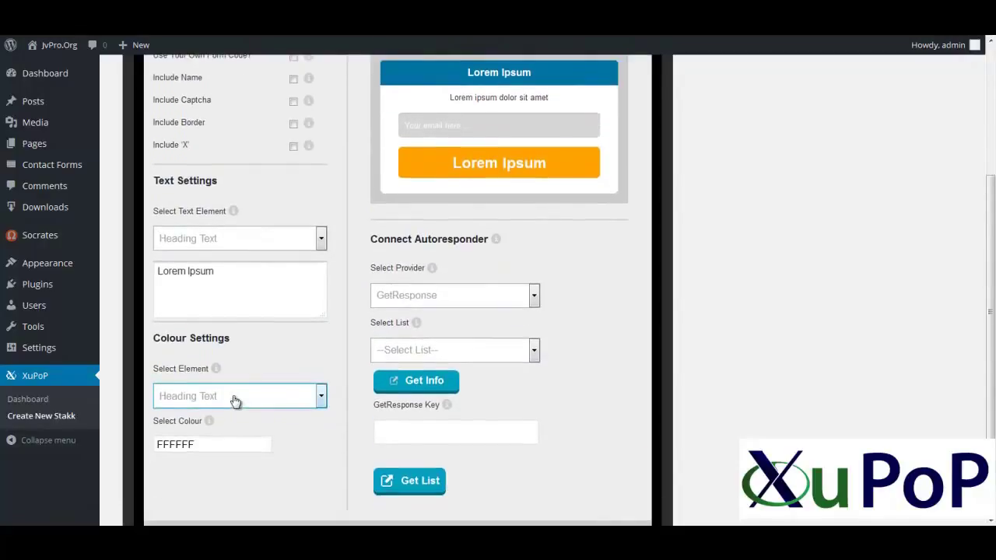
{"action": "left_click", "coordinate": [209, 442]}
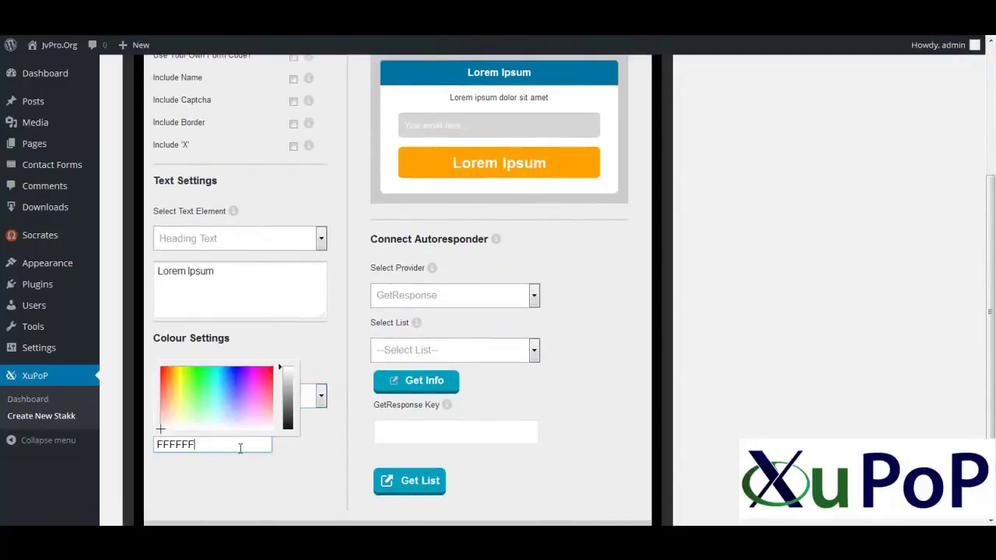
{"action": "left_click", "coordinate": [326, 464]}
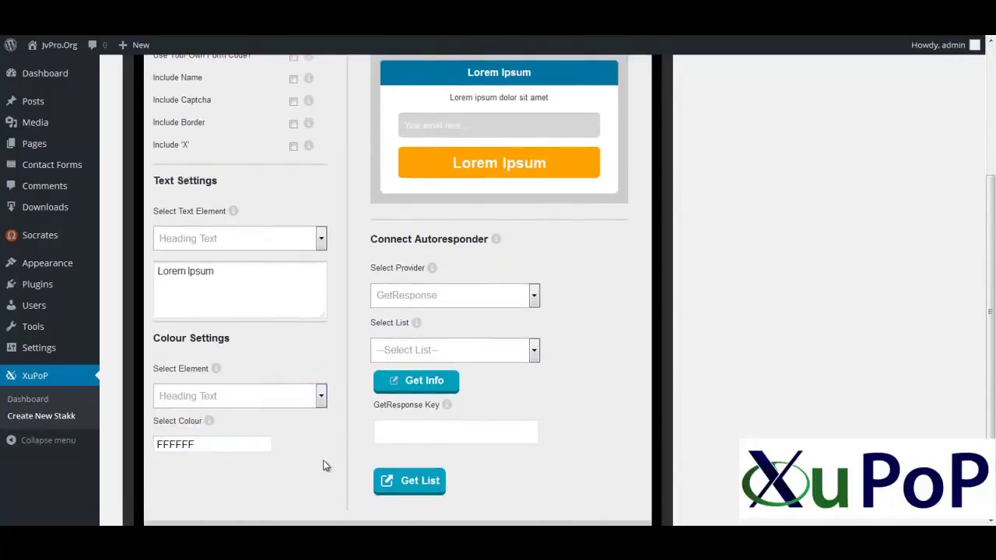
Set both the sub heading text and the button text of the opt-in form to "Get Instant Access".
{"action": "left_click", "coordinate": [230, 241]}
{"action": "left_click", "coordinate": [212, 272]}
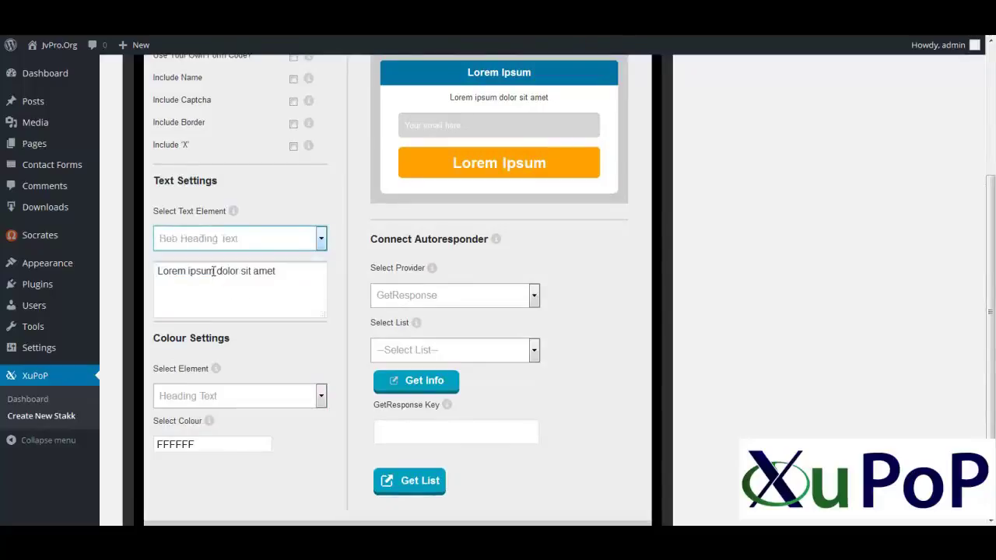
{"action": "left_click", "coordinate": [277, 273]}
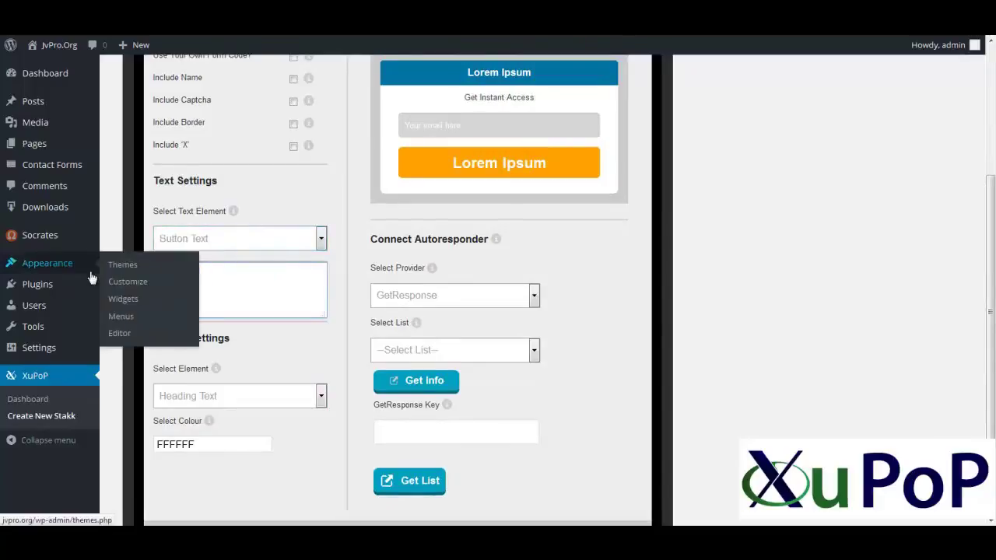
{"action": "type", "text": "Get n"}
{"action": "key", "text": "BackSpace"}
{"action": "type", "text": "Instant Access"}
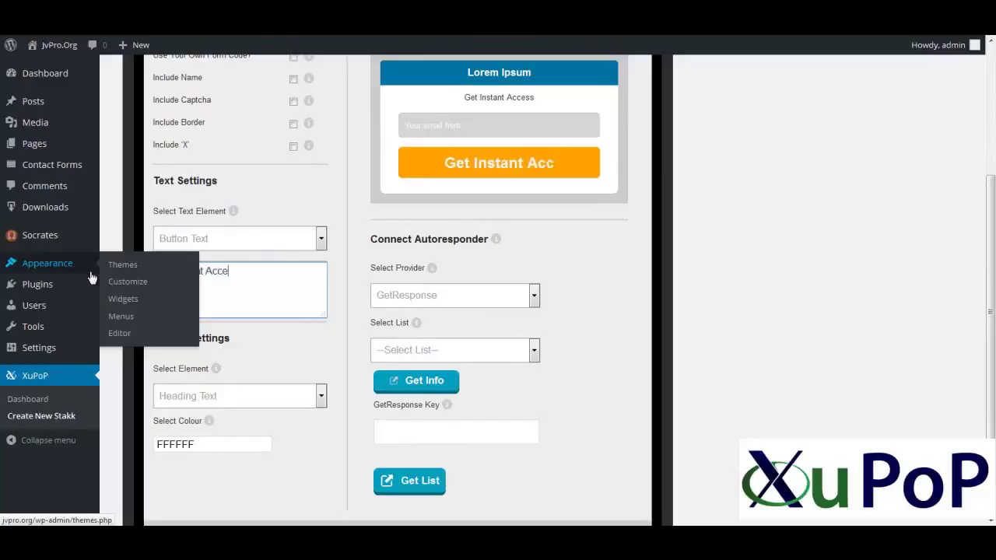
{"action": "left_click", "coordinate": [316, 345]}
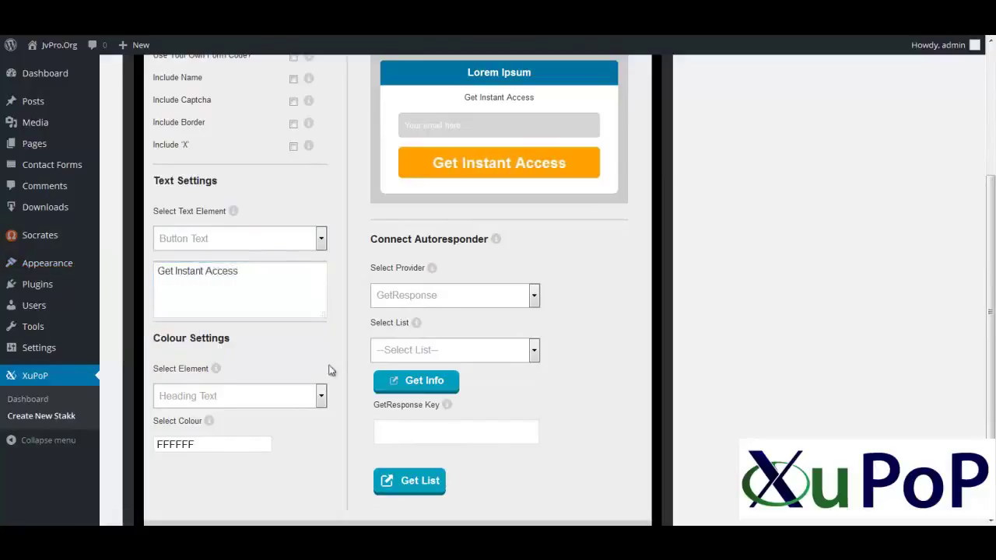
Select Sub Heading Text as the text element and view its entry in the opt-in form.
{"action": "left_click", "coordinate": [261, 241]}
{"action": "left_click", "coordinate": [226, 271]}
{"action": "left_click", "coordinate": [281, 349]}
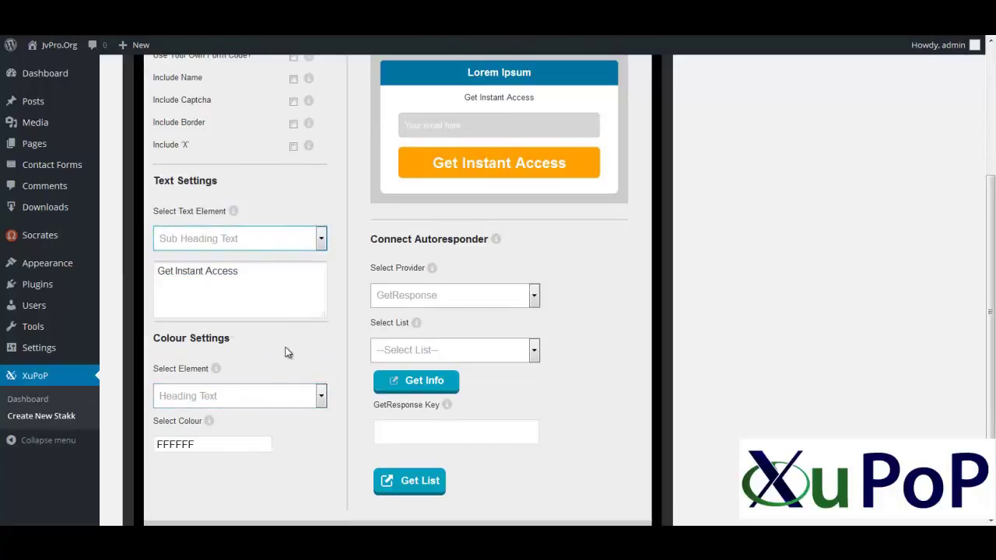
{"action": "scroll", "coordinate": [292, 363], "scroll_direction": "up", "scroll_amount": 3}
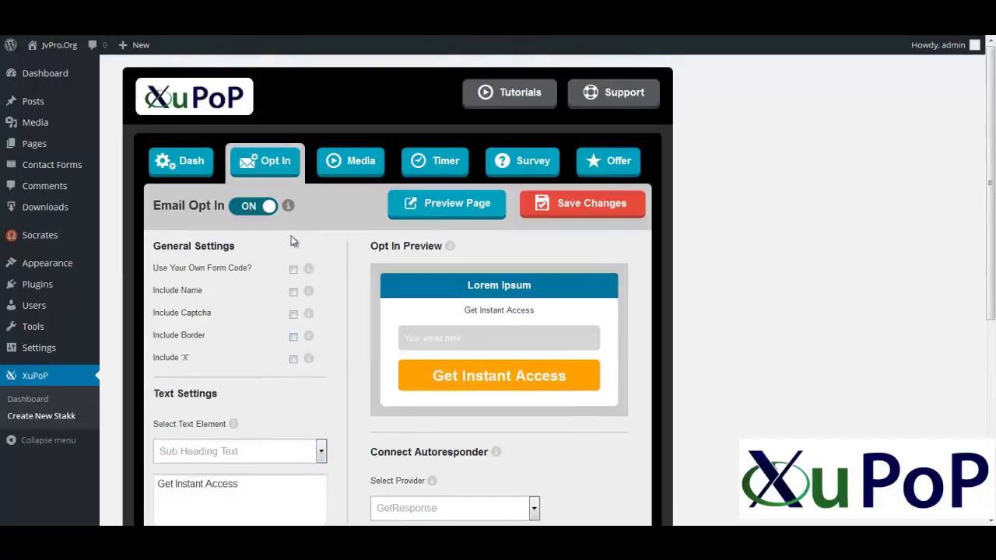
Check the Image media type, set the pop-up's media type to Video, and view its embed code and heading text fields.
{"action": "left_click", "coordinate": [346, 165]}
{"action": "left_click", "coordinate": [253, 305]}
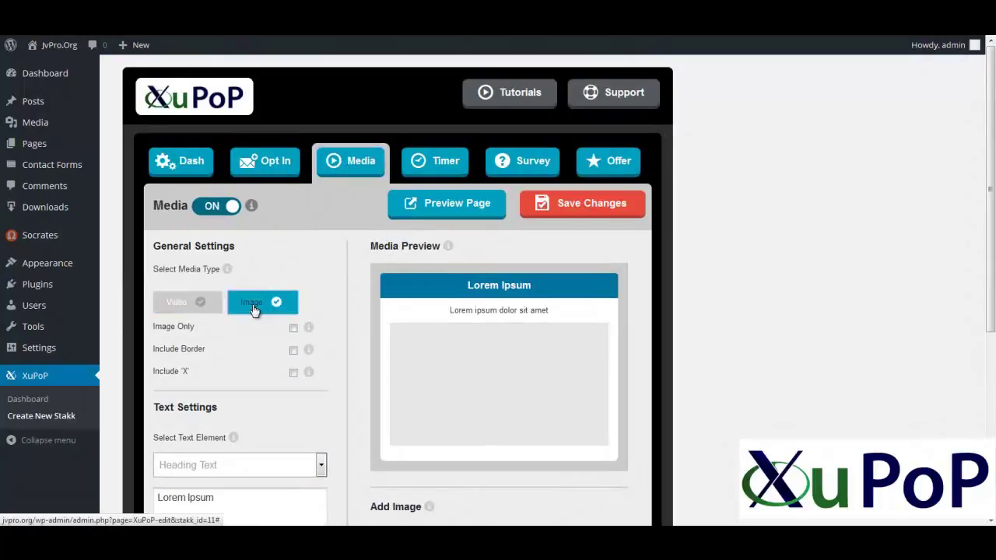
{"action": "left_click", "coordinate": [165, 303]}
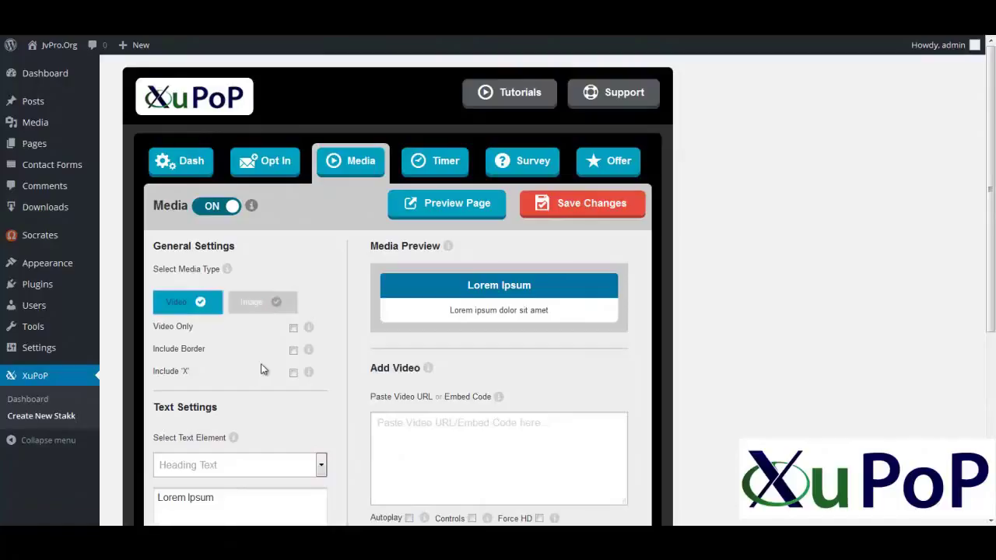
{"action": "scroll", "coordinate": [261, 370], "scroll_direction": "down", "scroll_amount": 1}
{"action": "left_click", "coordinate": [451, 377]}
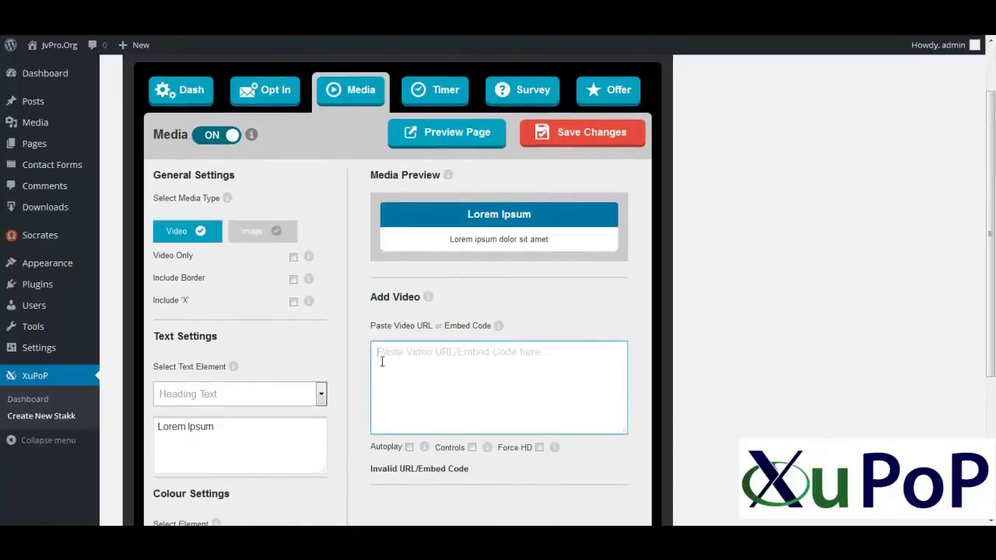
{"action": "left_click", "coordinate": [241, 394]}
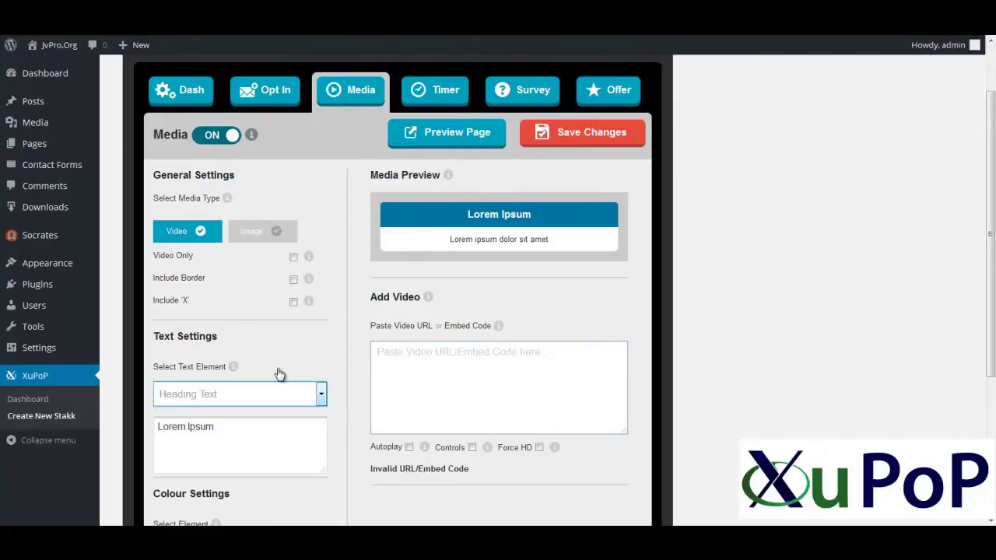
Enable Autoplay, Controls and Force HD for the pop-up's video.
{"action": "scroll", "coordinate": [279, 369], "scroll_direction": "down", "scroll_amount": 2}
{"action": "scroll", "coordinate": [279, 369], "scroll_direction": "down", "scroll_amount": 2}
{"action": "left_click", "coordinate": [409, 234]}
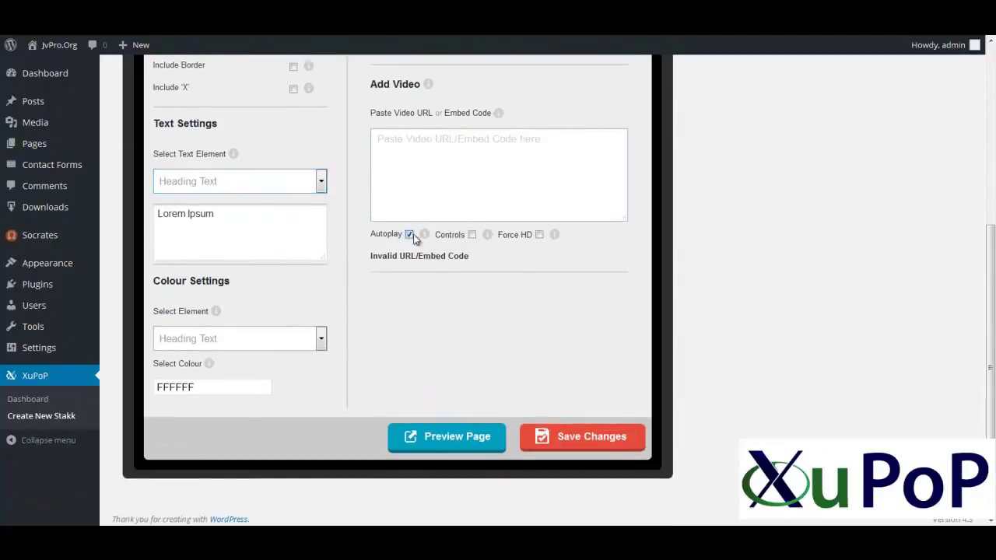
{"action": "left_click", "coordinate": [471, 235]}
{"action": "left_click", "coordinate": [540, 235]}
{"action": "scroll", "coordinate": [396, 237], "scroll_direction": "up", "scroll_amount": 2}
{"action": "scroll", "coordinate": [397, 236], "scroll_direction": "up", "scroll_amount": 1}
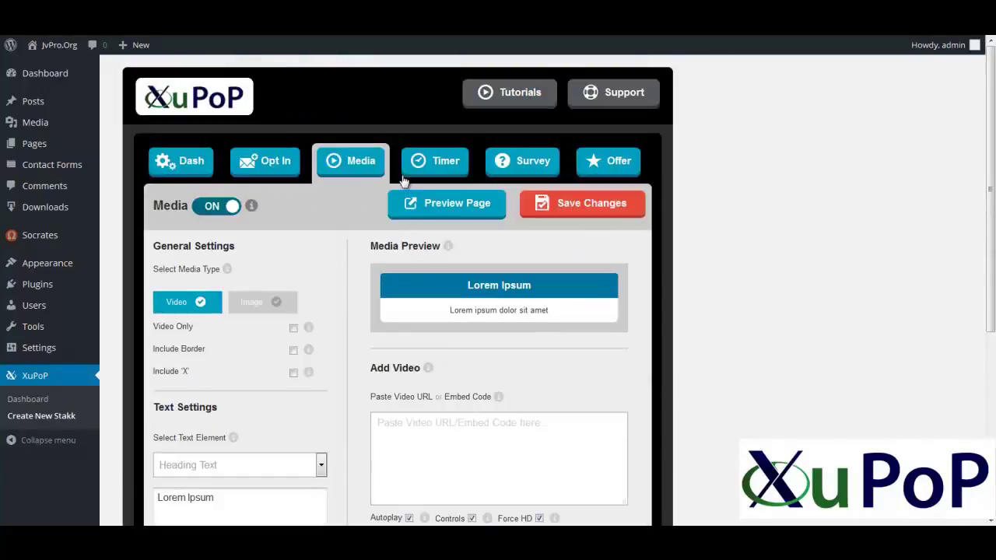
Set the countdown timer's end to September 8, 2015 at 09:00.
{"action": "left_click", "coordinate": [435, 161]}
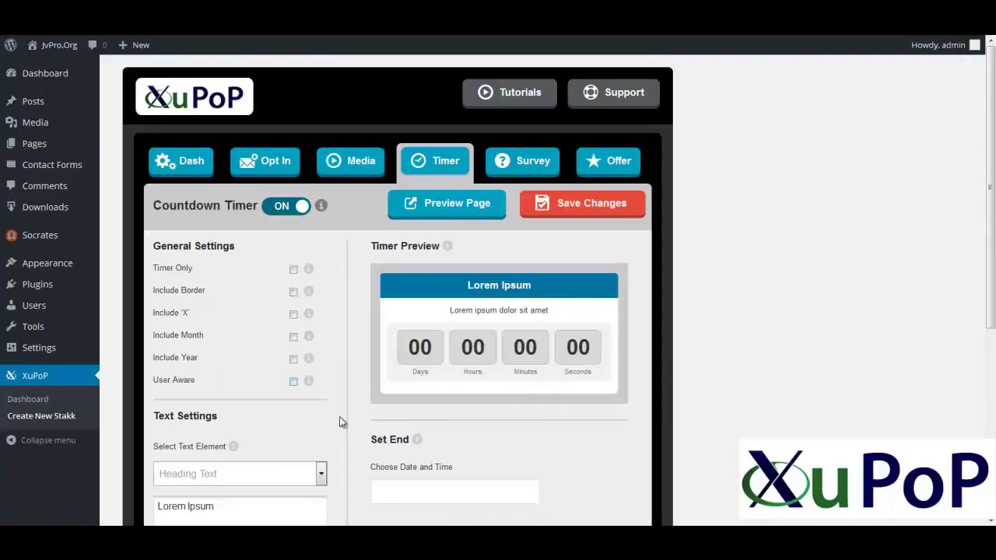
{"action": "left_click", "coordinate": [398, 487]}
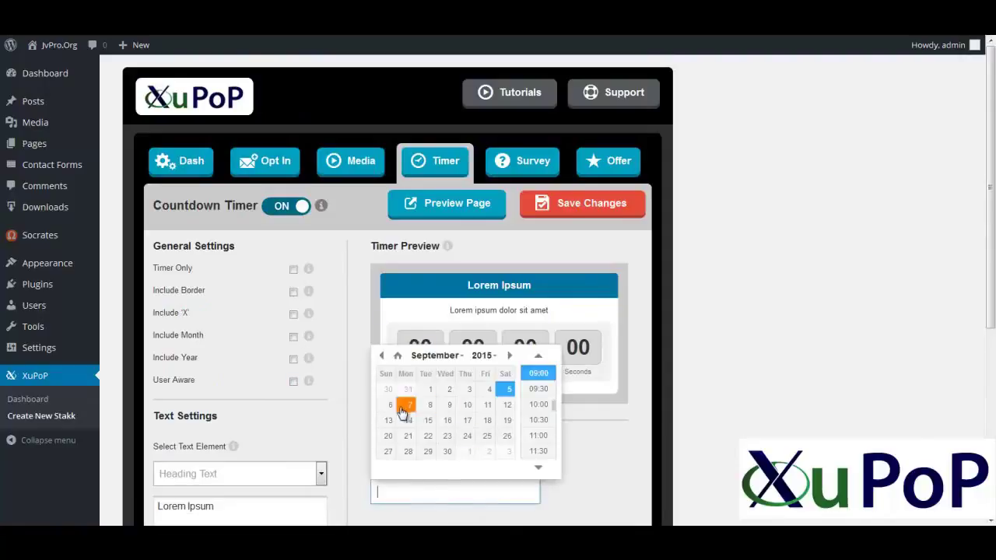
{"action": "left_click", "coordinate": [429, 405]}
{"action": "left_click", "coordinate": [592, 442]}
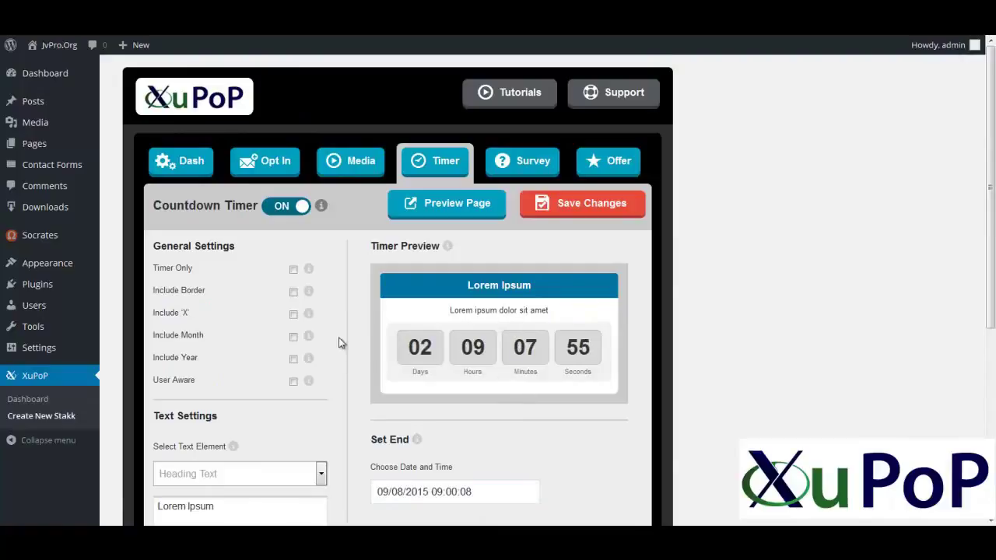
Make the countdown timer User Aware without including the month, and set it to run for 3 days.
{"action": "left_click", "coordinate": [294, 340]}
{"action": "left_click", "coordinate": [293, 339]}
{"action": "left_click", "coordinate": [293, 382]}
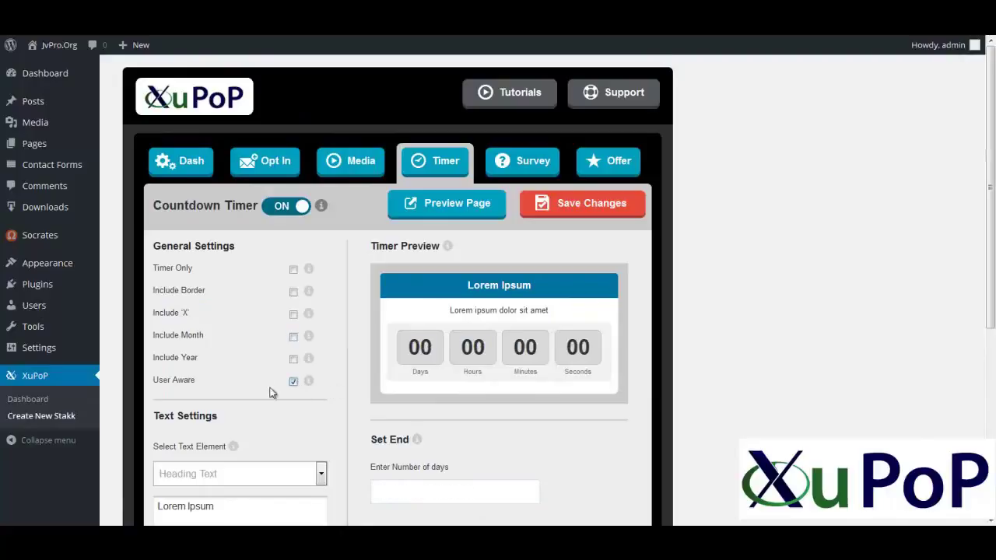
{"action": "left_click", "coordinate": [432, 492]}
{"action": "type", "text": "3"}
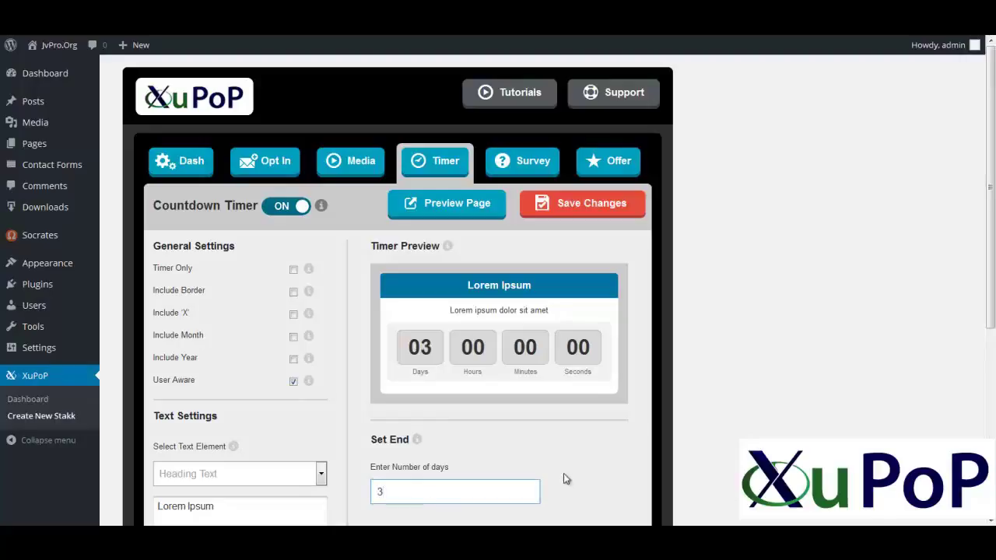
{"action": "left_click", "coordinate": [564, 473]}
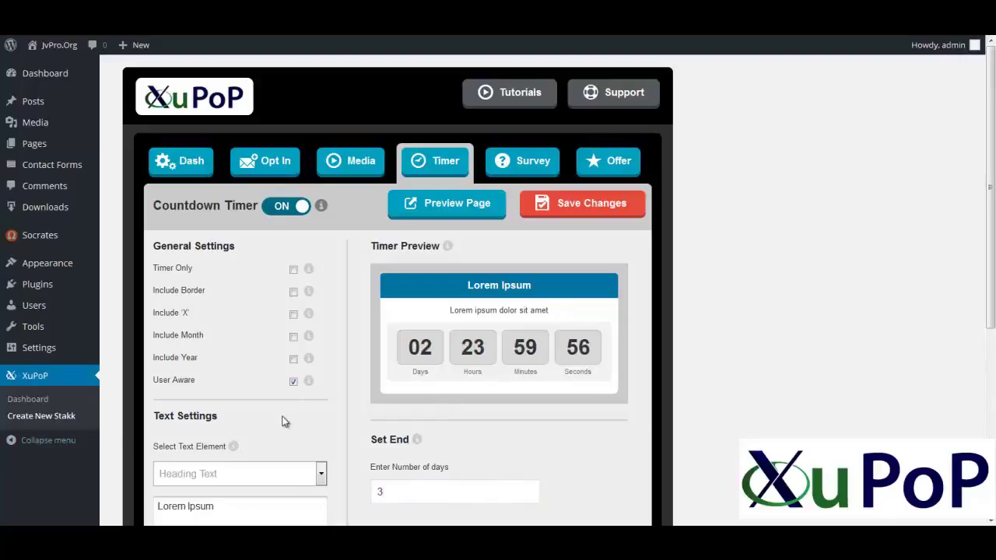
View the text elements available for the countdown timer, leaving Heading Text selected.
{"action": "scroll", "coordinate": [284, 420], "scroll_direction": "down", "scroll_amount": 1}
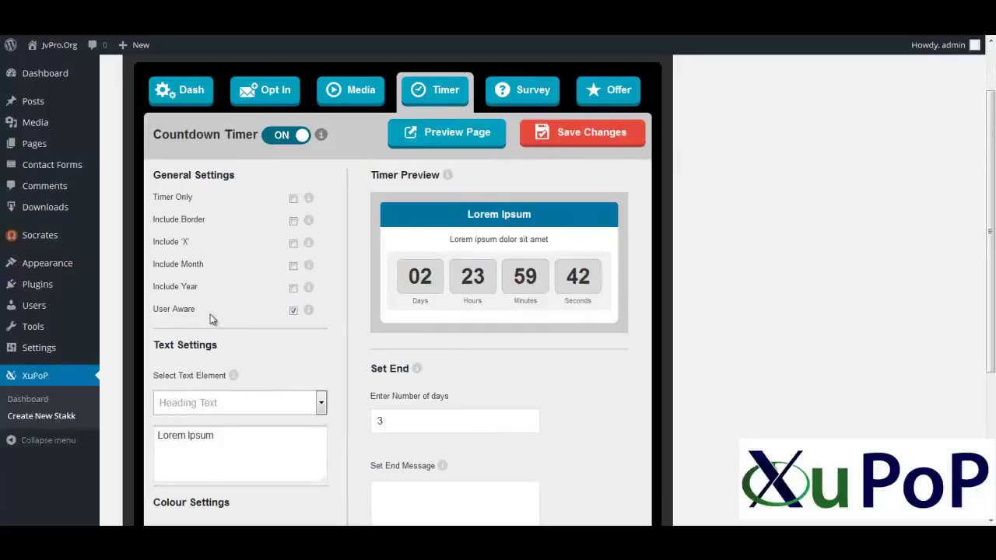
{"action": "left_click", "coordinate": [221, 406]}
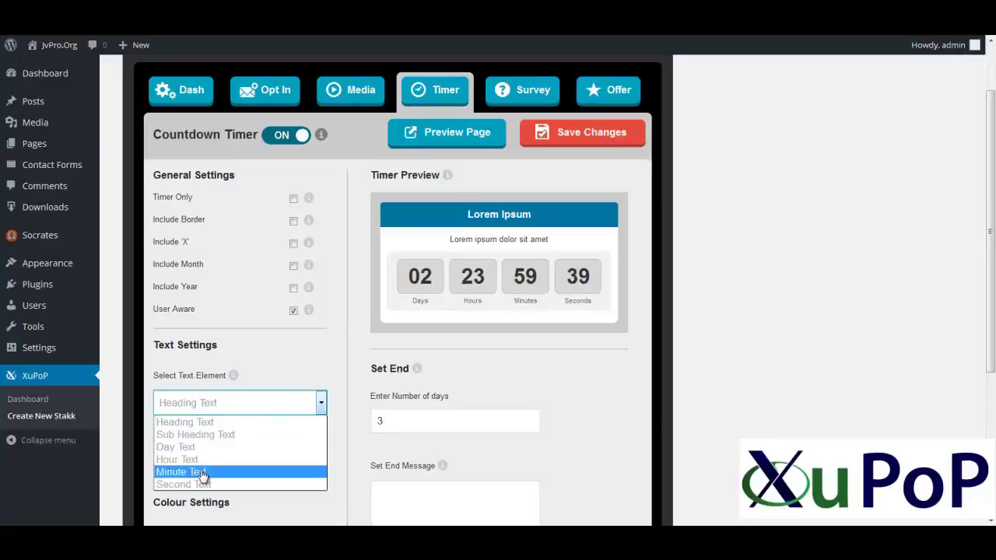
{"action": "left_click", "coordinate": [200, 423]}
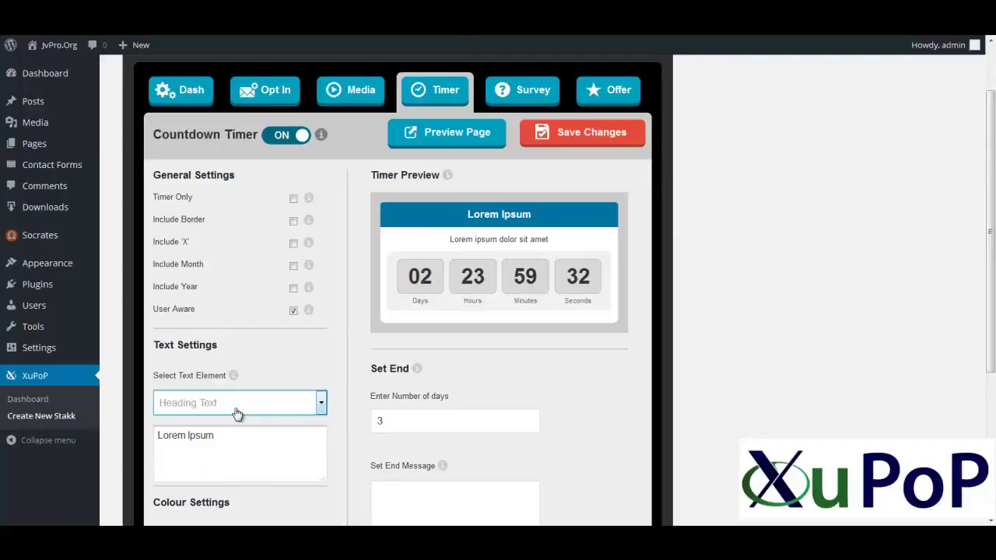
{"action": "scroll", "coordinate": [238, 414], "scroll_direction": "up", "scroll_amount": 1}
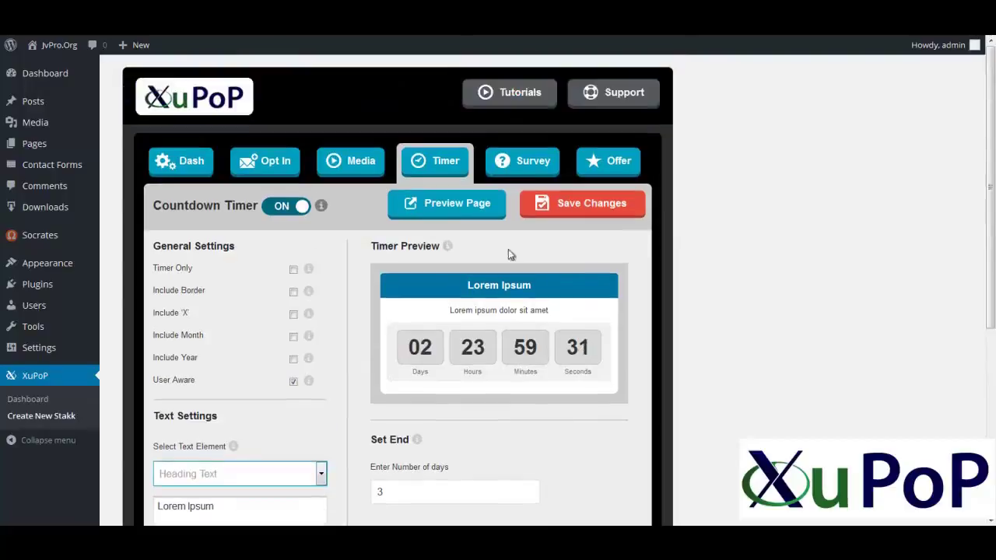
Set the text of the survey's first question to "Best Plugin Ever!".
{"action": "left_click", "coordinate": [522, 160]}
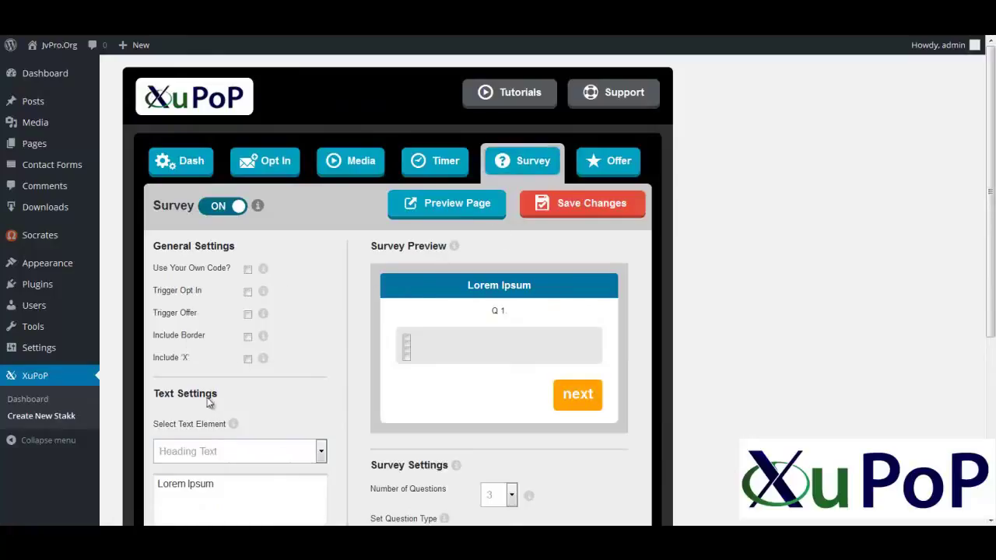
{"action": "left_click", "coordinate": [236, 453]}
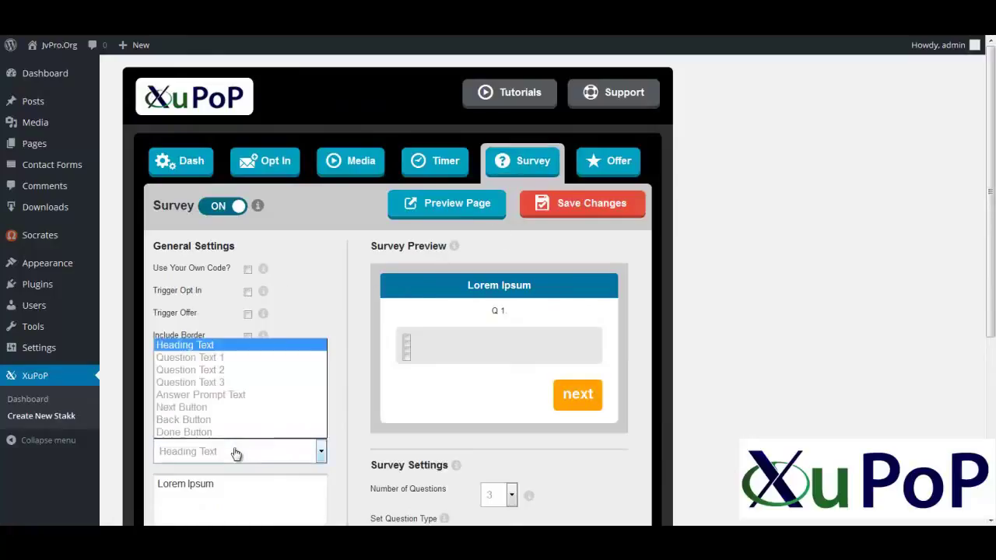
{"action": "left_click", "coordinate": [213, 358]}
{"action": "scroll", "coordinate": [294, 356], "scroll_direction": "down", "scroll_amount": 2}
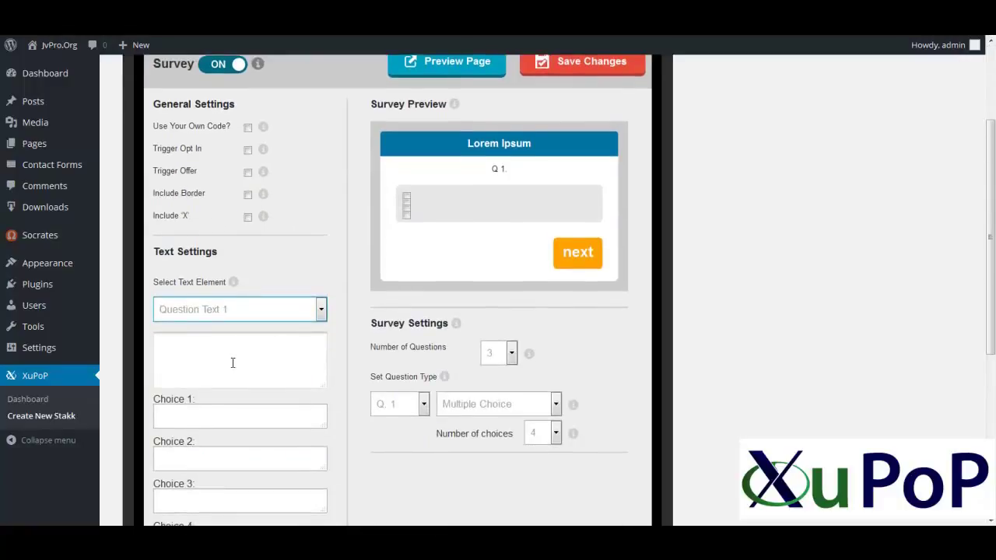
{"action": "left_click", "coordinate": [208, 417]}
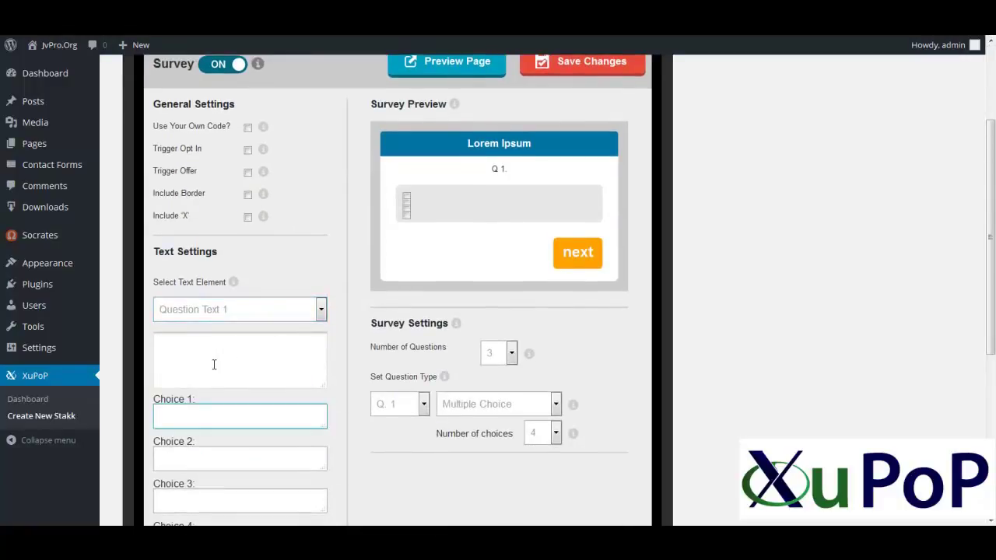
{"action": "left_click", "coordinate": [214, 364]}
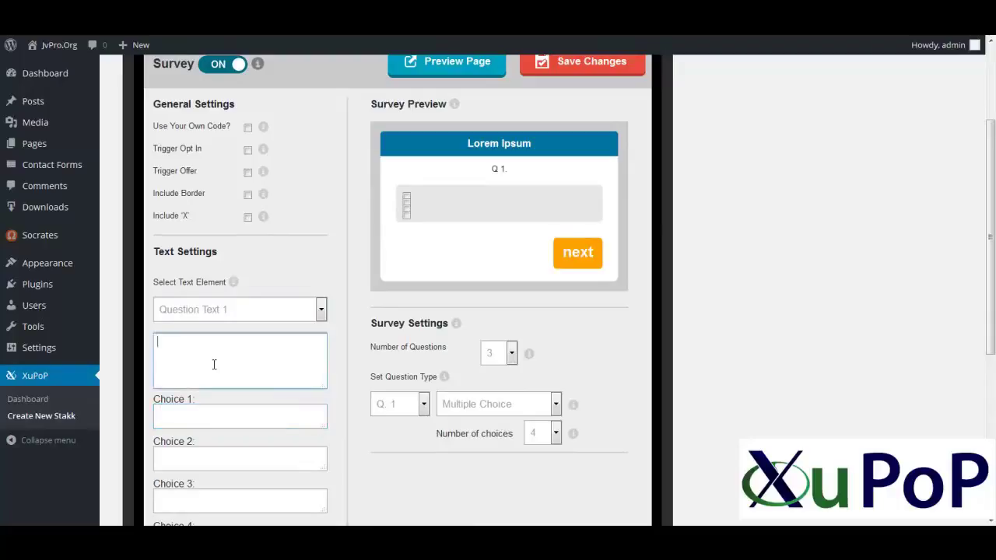
{"action": "type", "text": "Best Plug"}
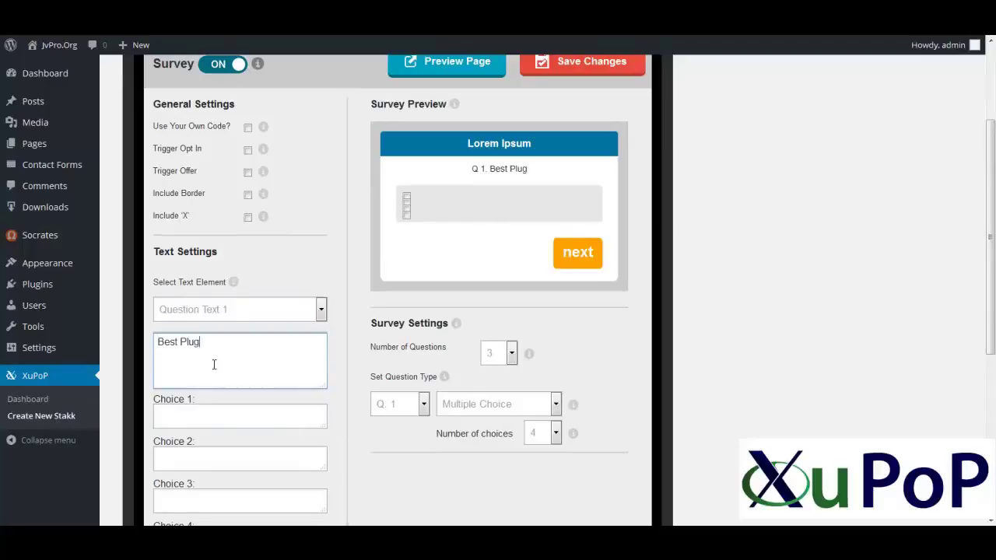
{"action": "type", "text": "in Ever!"}
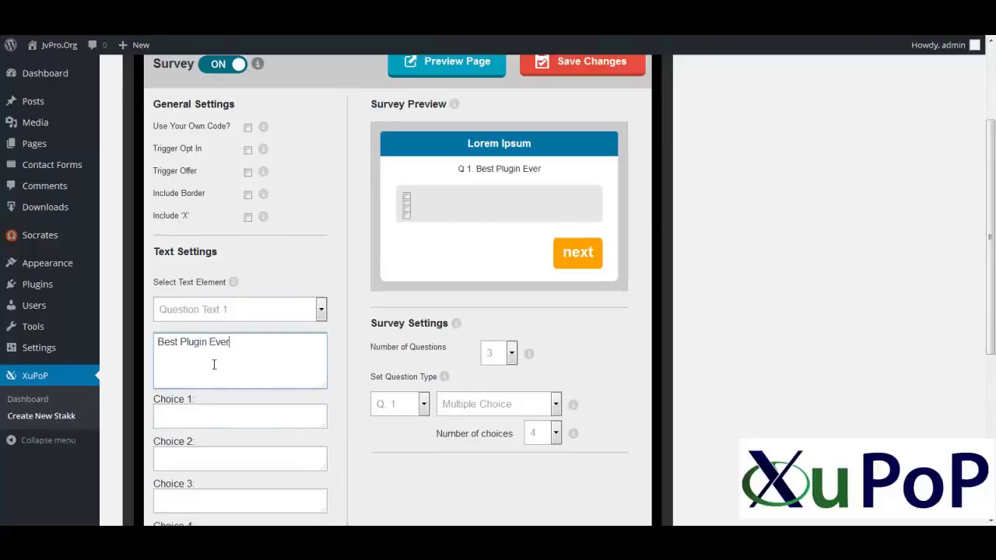
{"action": "left_click", "coordinate": [187, 416]}
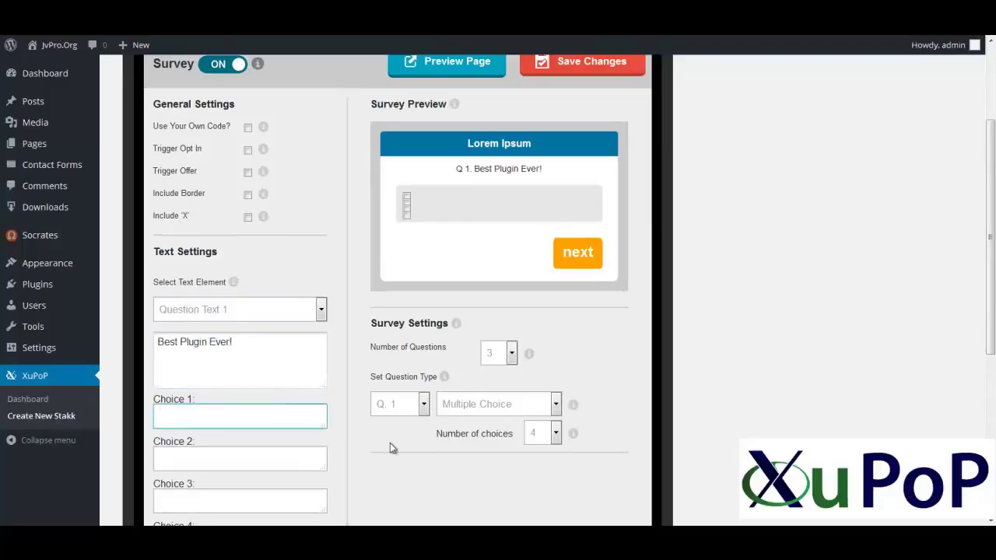
Set the special offer's CTA button text to "Get Instant Access".
{"action": "scroll", "coordinate": [389, 443], "scroll_direction": "up", "scroll_amount": 2}
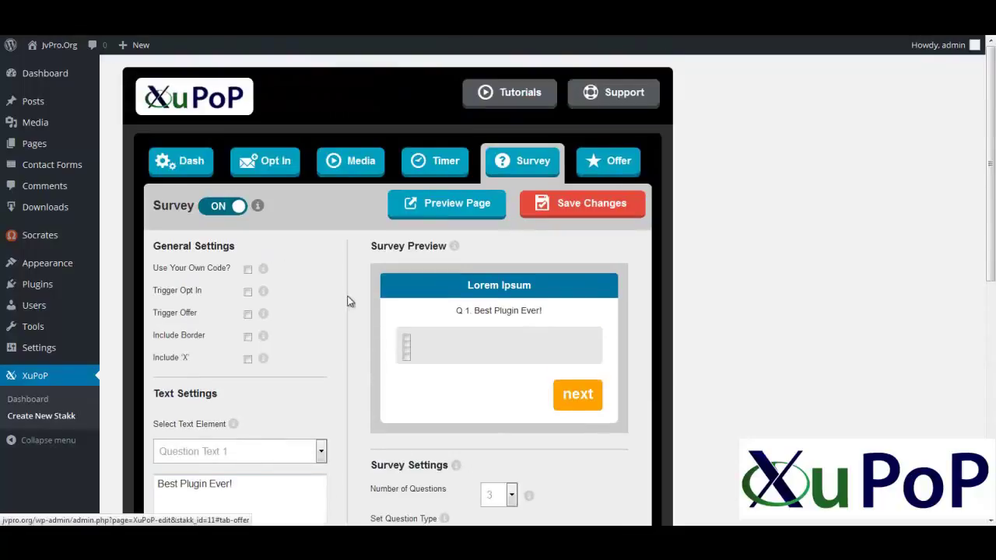
{"action": "left_click", "coordinate": [595, 160]}
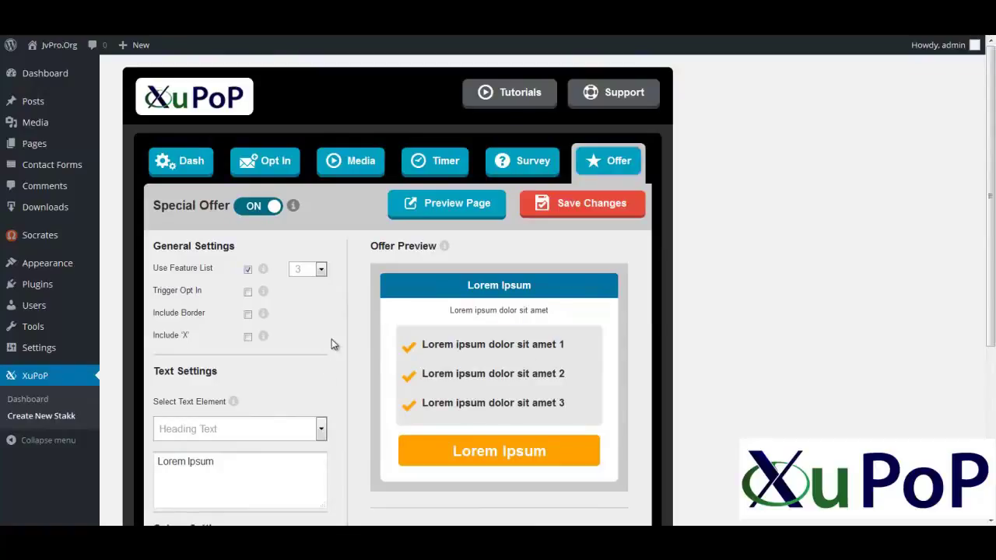
{"action": "scroll", "coordinate": [332, 344], "scroll_direction": "down", "scroll_amount": 1}
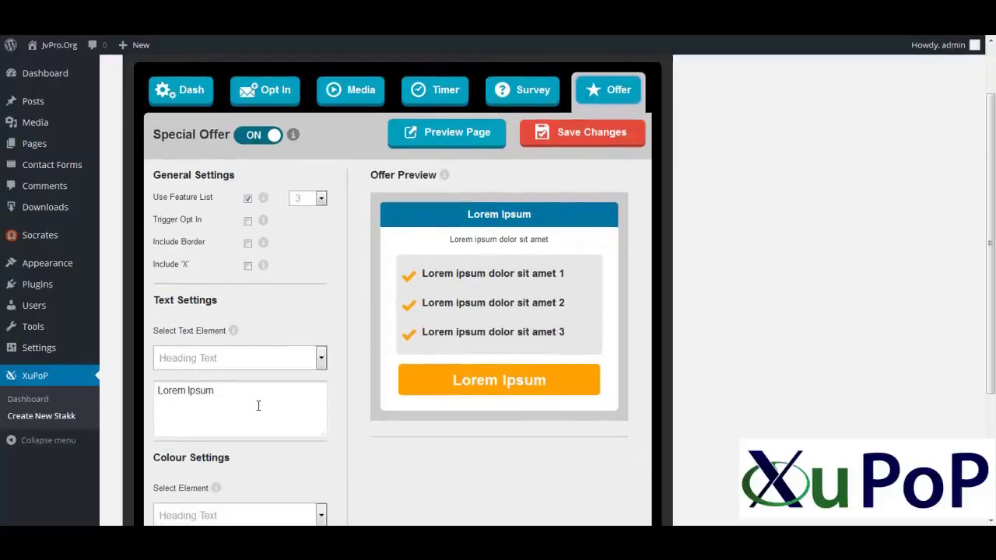
{"action": "left_click", "coordinate": [243, 360]}
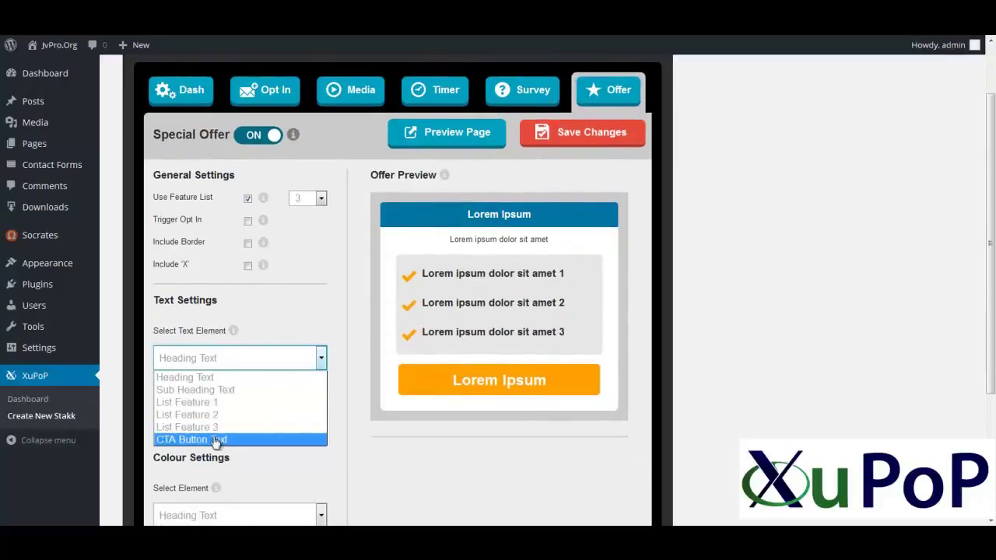
{"action": "left_click", "coordinate": [217, 438]}
{"action": "left_click_drag", "start_coordinate": [225, 394], "coordinate": [121, 391]}
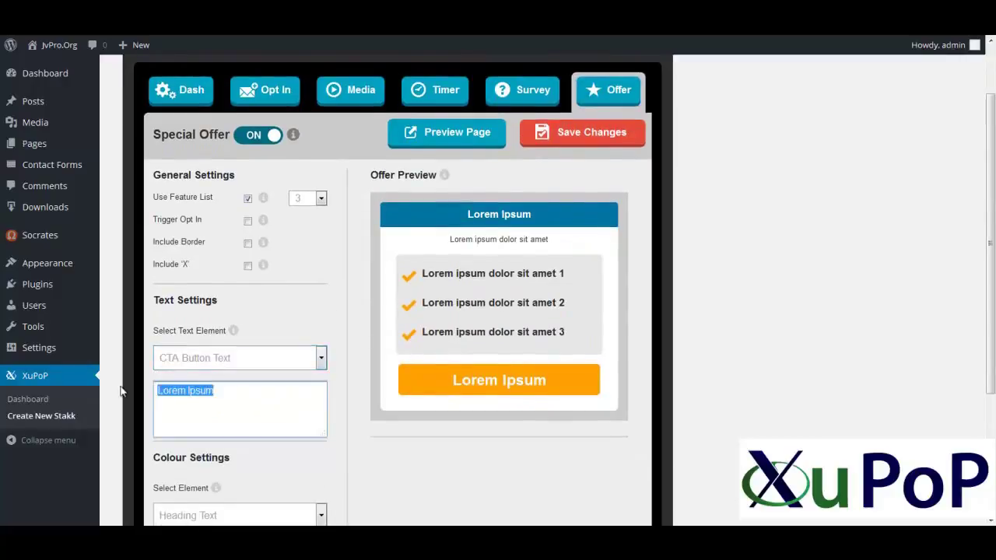
{"action": "type", "text": "Get Instant Access"}
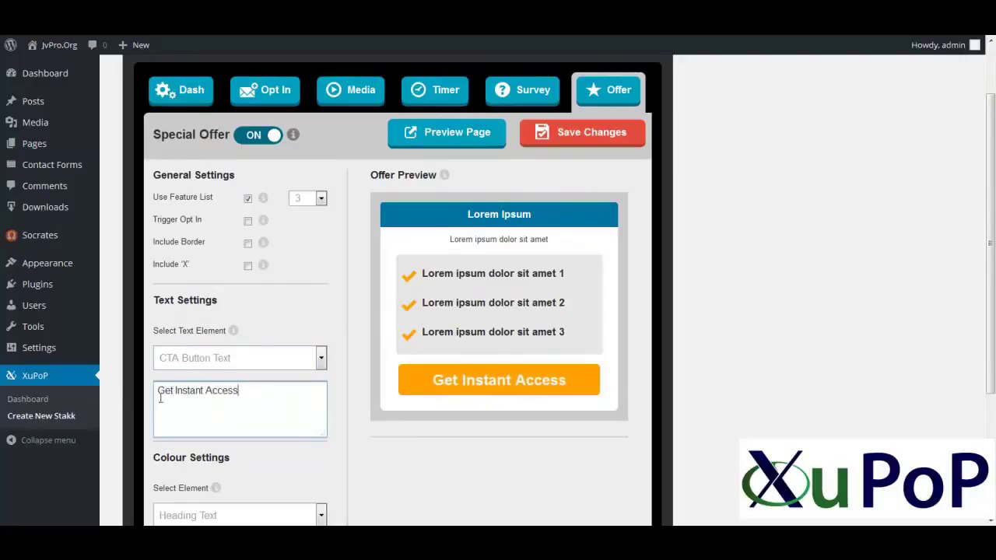
{"action": "left_click", "coordinate": [378, 487]}
Change the special offer's List Feature 1 text to "Best Plugin Ever".
{"action": "scroll", "coordinate": [377, 486], "scroll_direction": "up", "scroll_amount": 2}
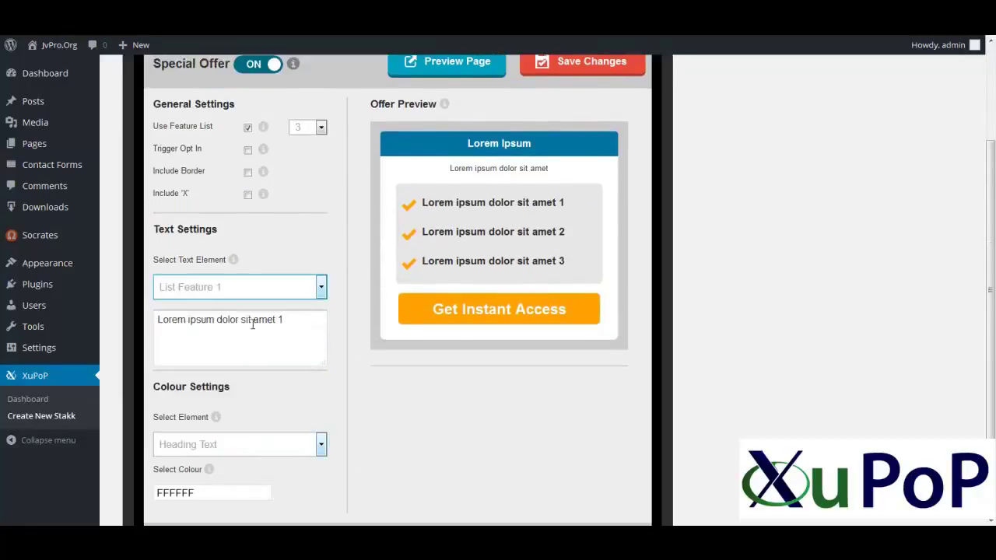
{"action": "triple_click", "coordinate": [253, 324]}
{"action": "type", "text": "Best Pl"}
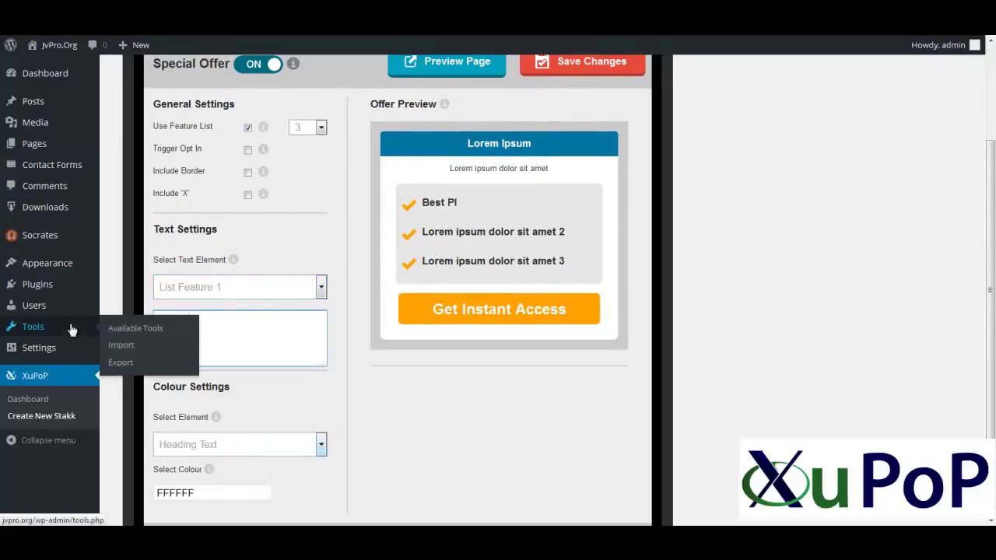
{"action": "type", "text": "ugin Ever"}
Change the special offer's List Feature 2 text to "5 in 1 conversion system".
{"action": "left_click", "coordinate": [233, 288]}
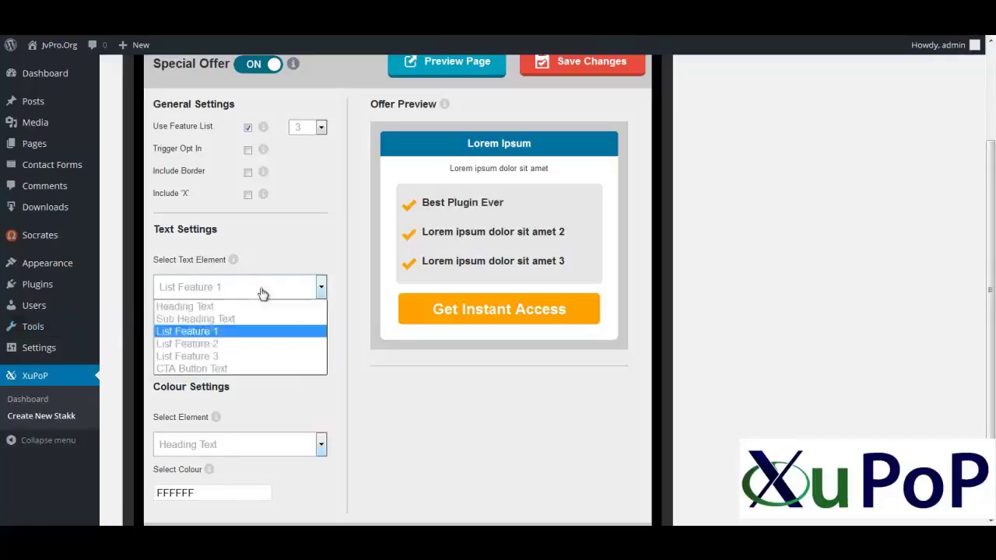
{"action": "left_click", "coordinate": [213, 344]}
{"action": "triple_click", "coordinate": [291, 320]}
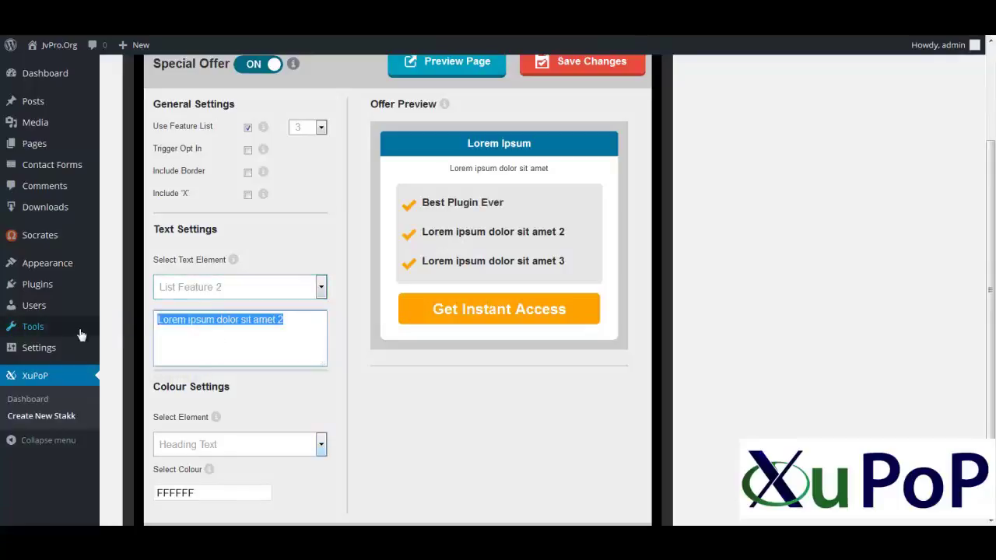
{"action": "mouse_move", "coordinate": [80, 335]}
{"action": "type", "text": "5 in1"}
{"action": "key", "text": "BackSpace"}
{"action": "type", "text": "1 conve"}
{"action": "type", "text": "rsion sys"}
{"action": "type", "text": "tem"}
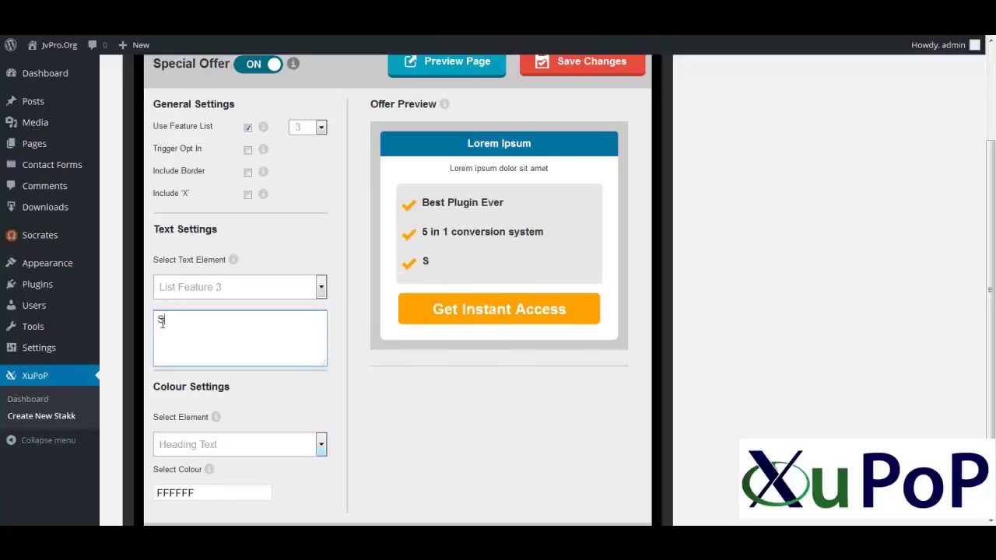
Change the special offer's List Feature 3 text to "Skyrocket Your sites profits".
{"action": "type", "text": "ky"}
{"action": "type", "text": "rocket Your sistes"}
{"action": "key", "text": "BackSpace"}
{"action": "key", "text": "BackSpace"}
{"action": "key", "text": "BackSpace"}
{"action": "key", "text": "BackSpace"}
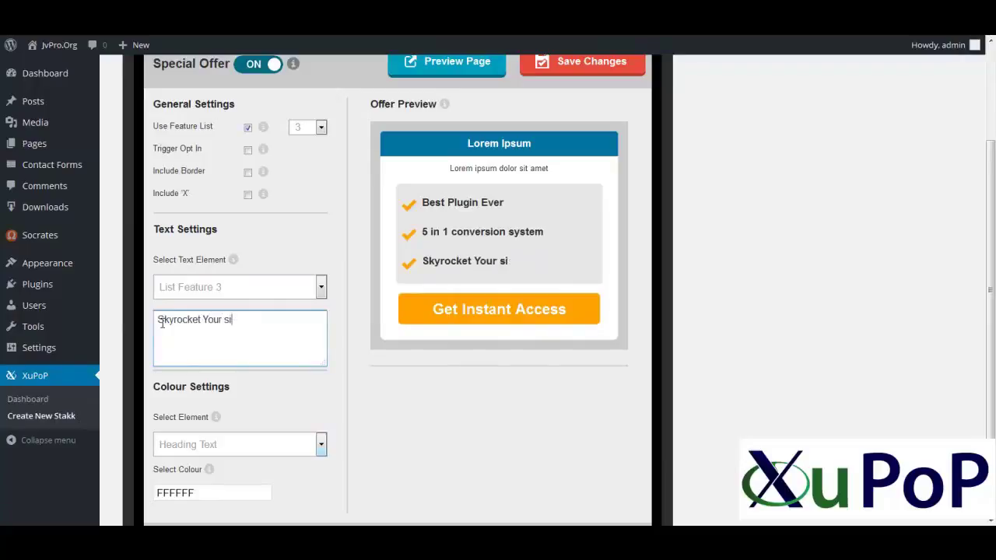
{"action": "type", "text": "ites profits"}
{"action": "left_click", "coordinate": [471, 522]}
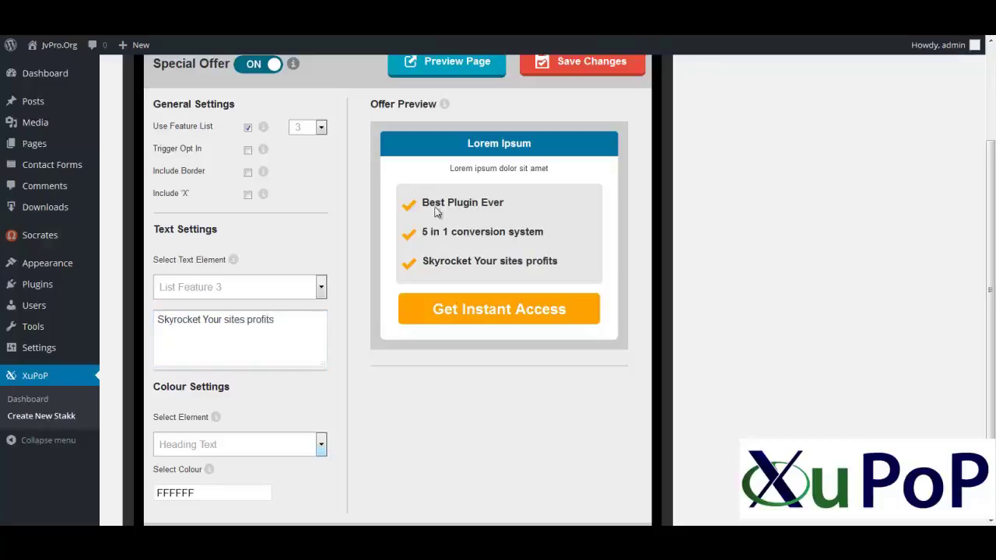
{"action": "left_click", "coordinate": [544, 64]}
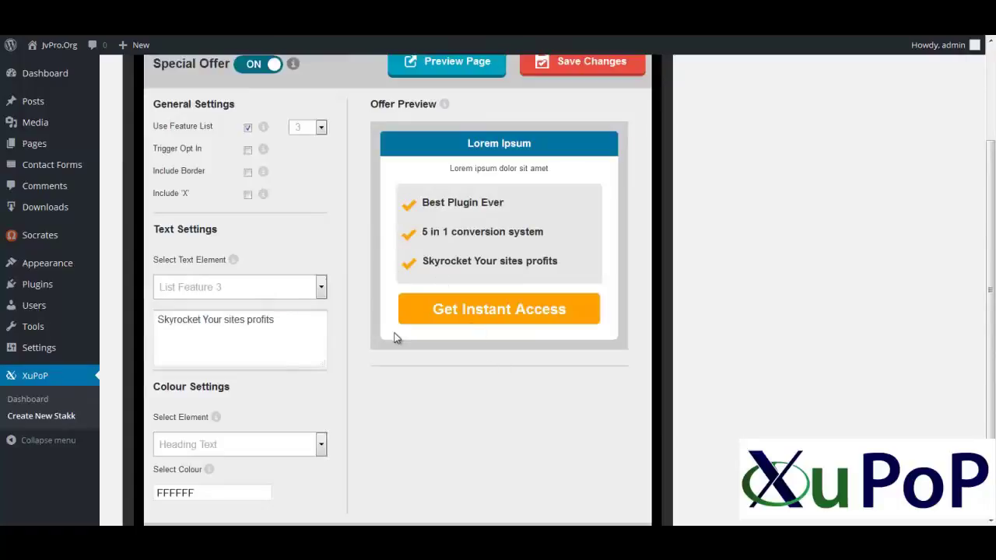
{"action": "scroll", "coordinate": [394, 338], "scroll_direction": "up", "scroll_amount": 3}
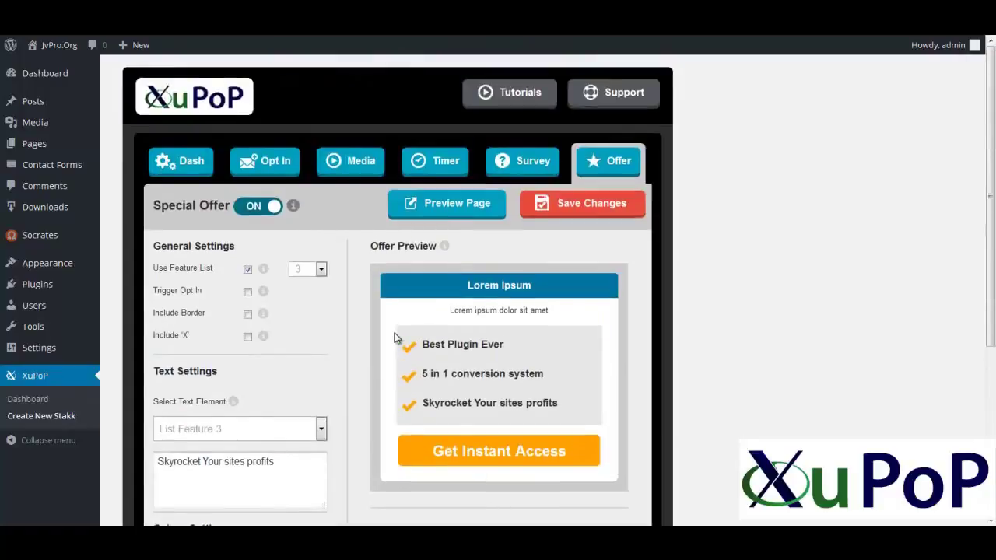